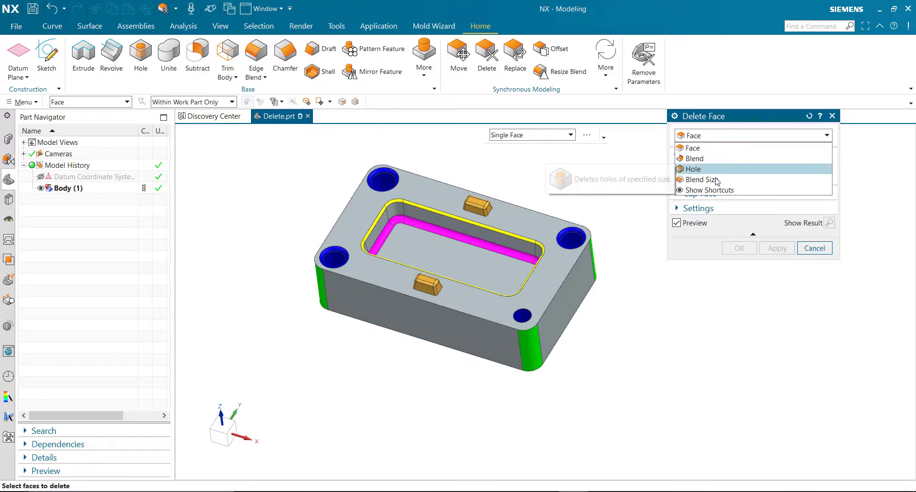
Step: Remove the rear raised boss beside the pocket by deleting all its faces with the Face type of Delete Face
click(709, 152)
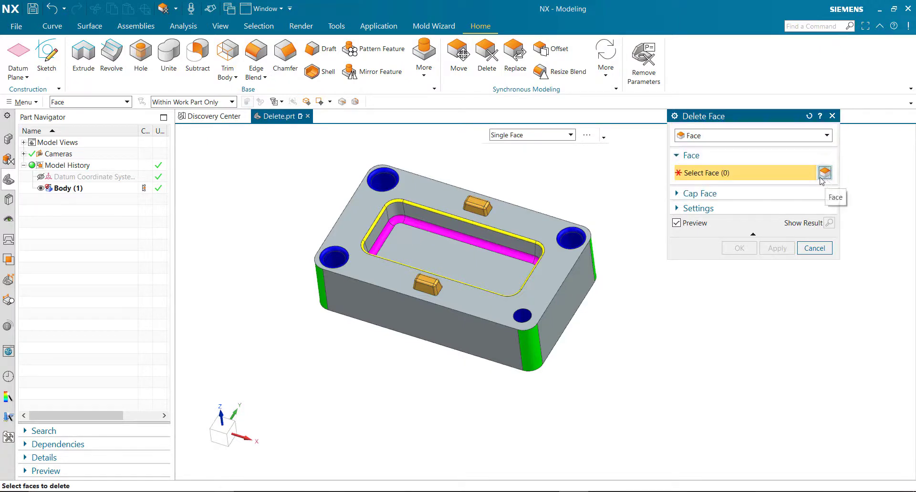
scroll(448, 195, up, 5)
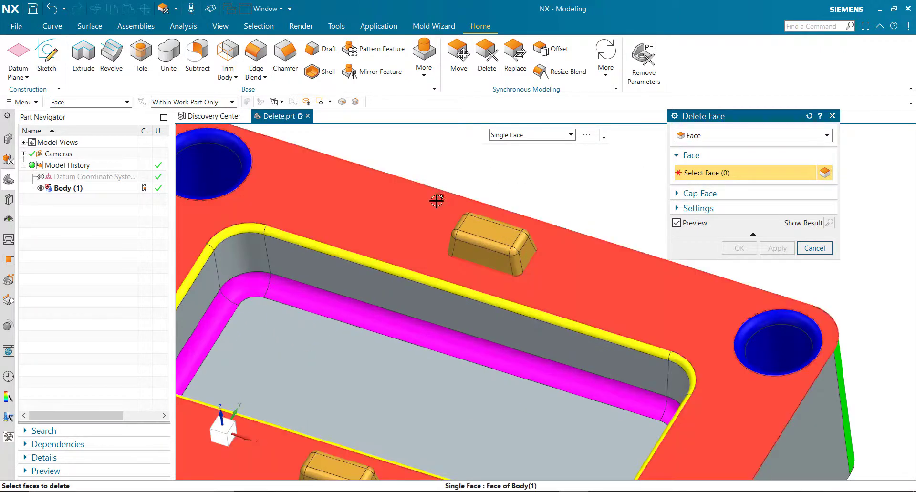
drag(435, 197, 579, 239)
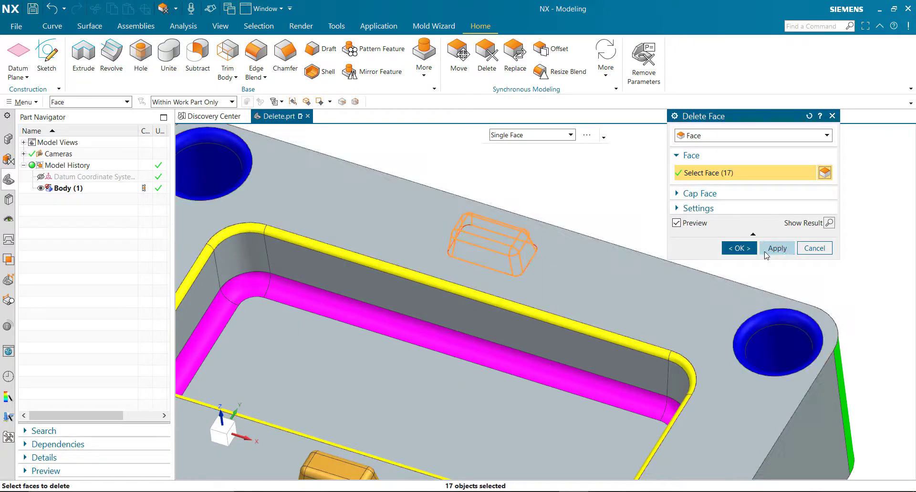
click(739, 249)
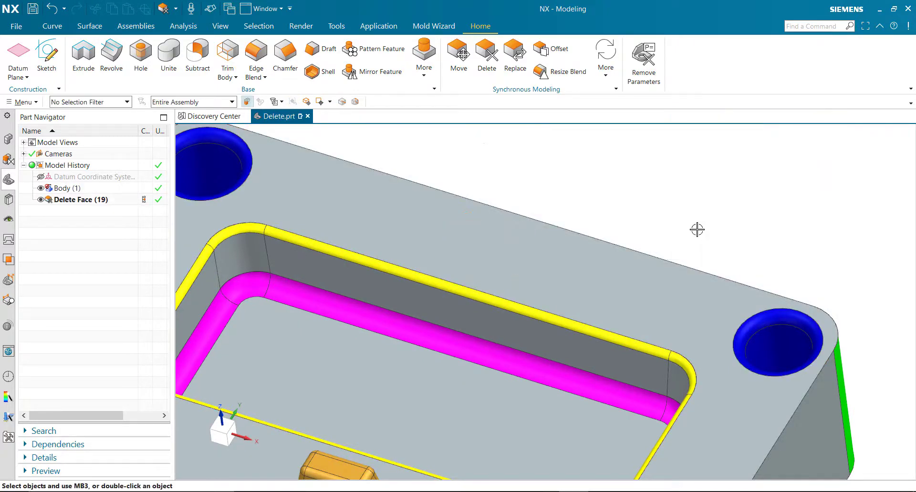
key(ctrl+f)
mouse_move(661, 191)
middle_down()
mouse_move(647, 220)
mouse_move(661, 190)
middle_up()
scroll(585, 224, up, 3)
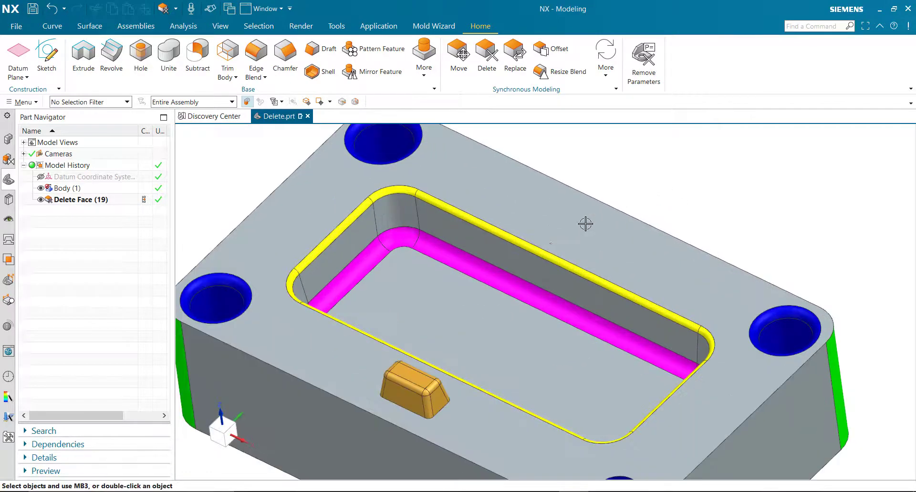
Step: Edit the Delete Face feature to turn off Heal, and inspect the place where the boss was removed
double_click(82, 200)
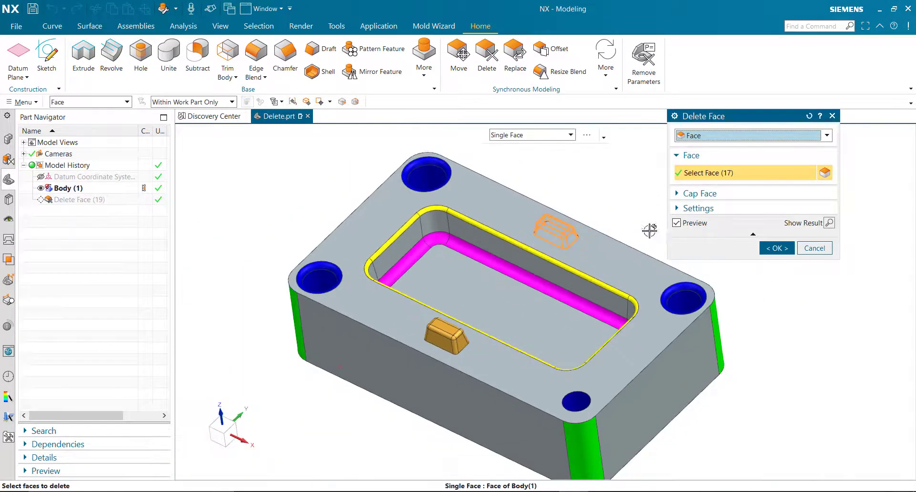
click(747, 210)
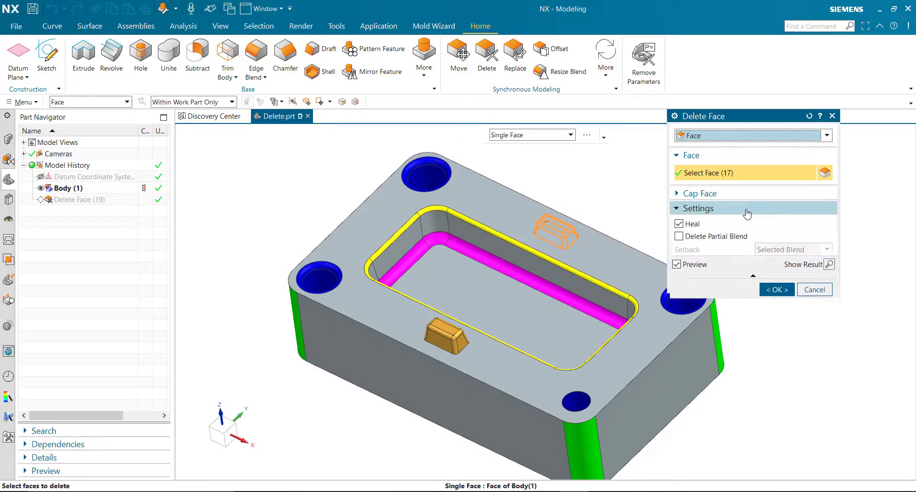
mouse_move(680, 230)
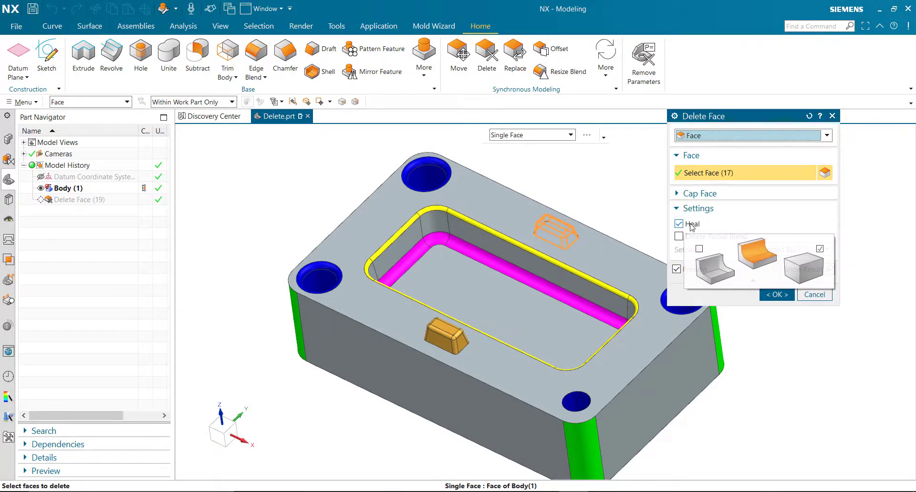
click(679, 224)
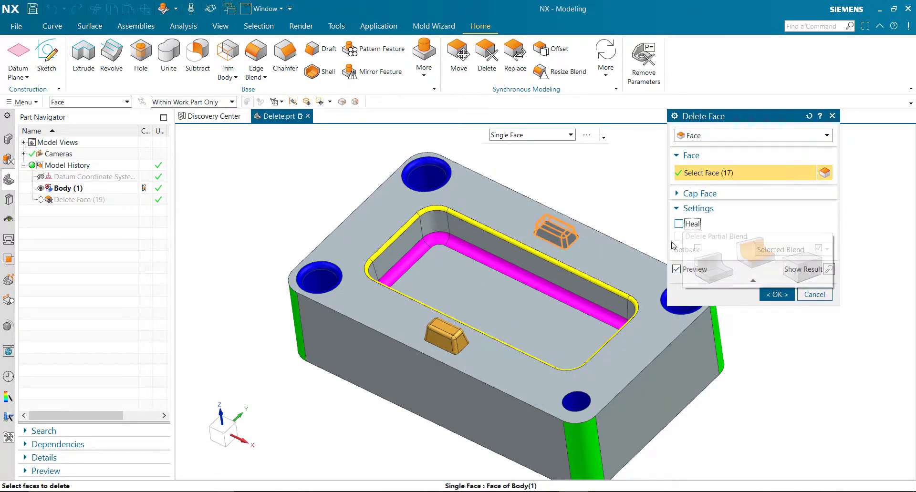
click(776, 294)
scroll(554, 229, up, 5)
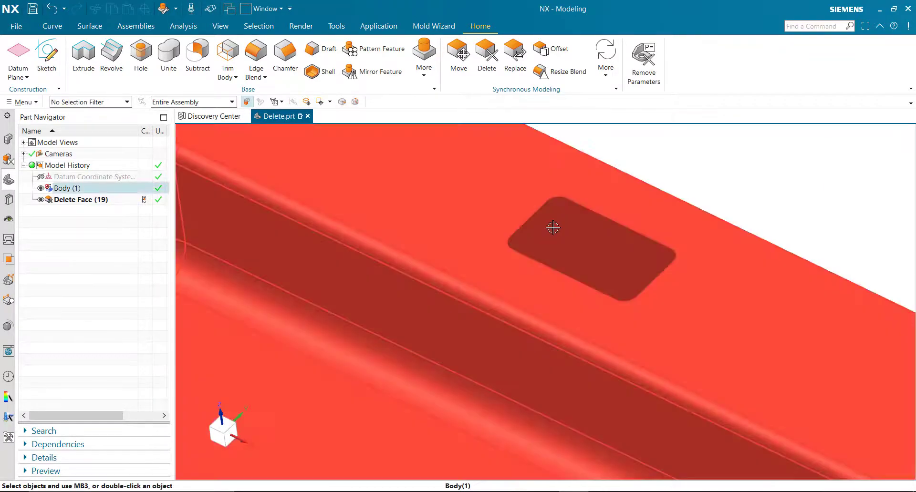
middle_drag(554, 229, 572, 187)
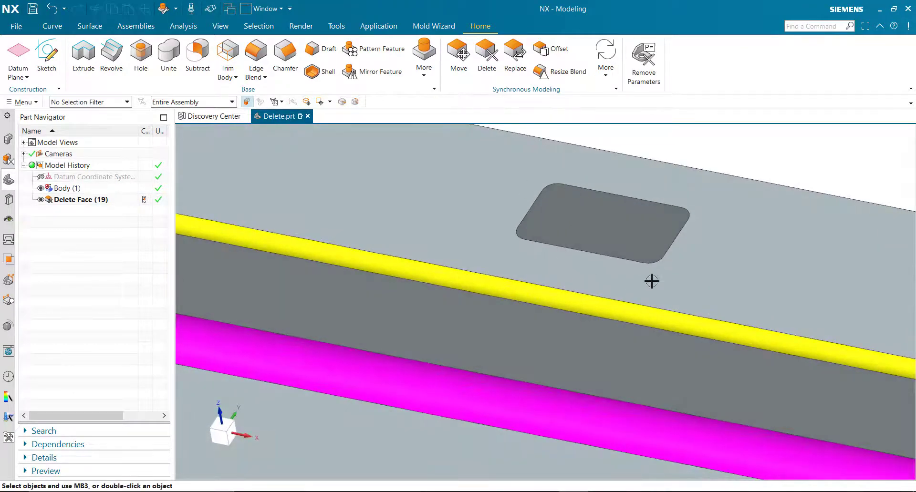
scroll(652, 281, down, 5)
middle_drag(651, 281, 282, 222)
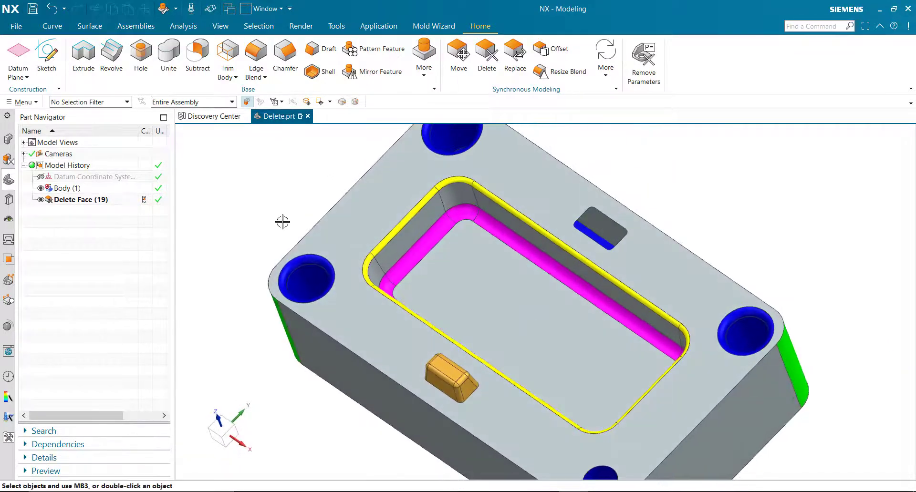
Step: Turn Heal back on in the Delete Face feature and delete that feature from the model history
double_click(78, 200)
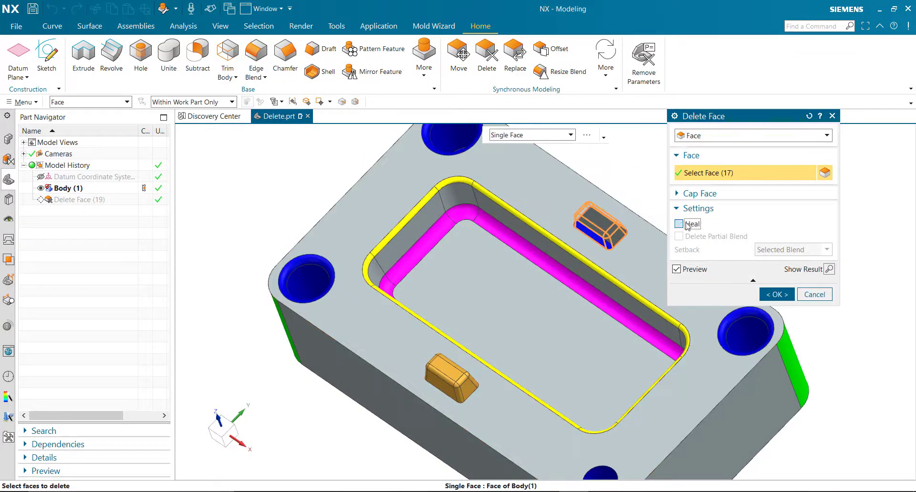
click(687, 225)
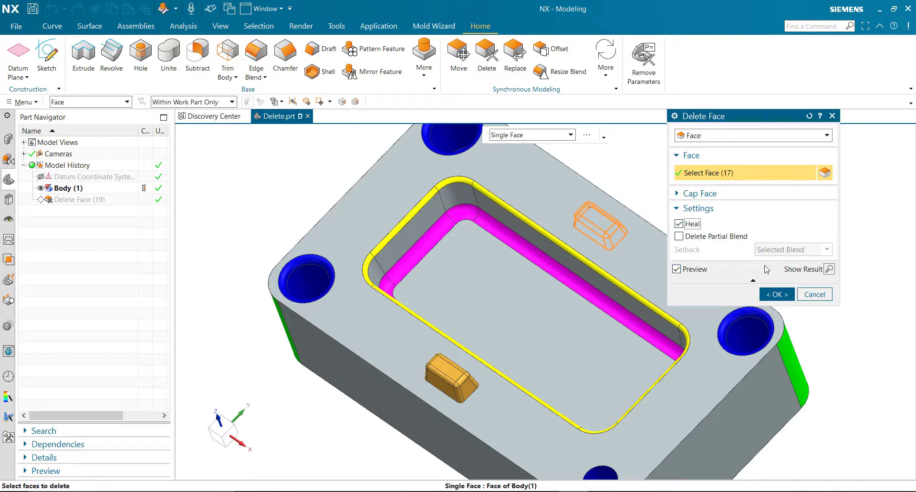
click(776, 294)
scroll(634, 252, up, 2)
scroll(637, 227, down, 4)
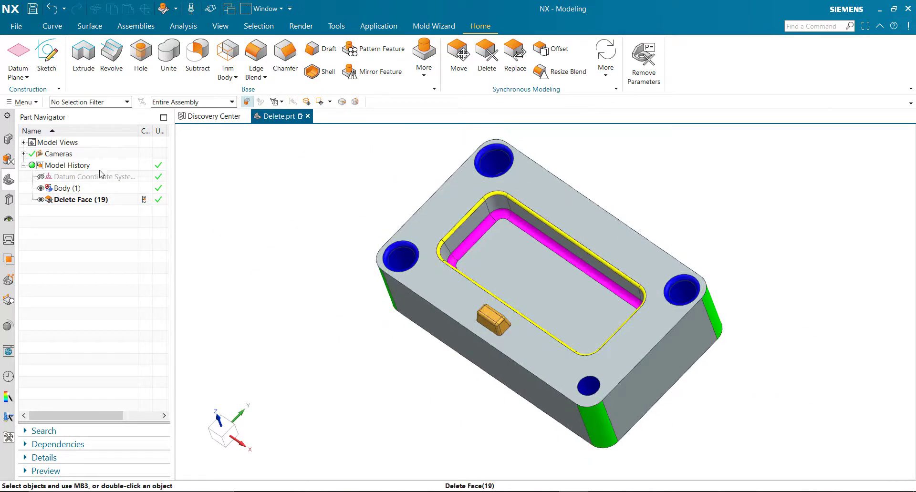
right_click(107, 198)
click(125, 374)
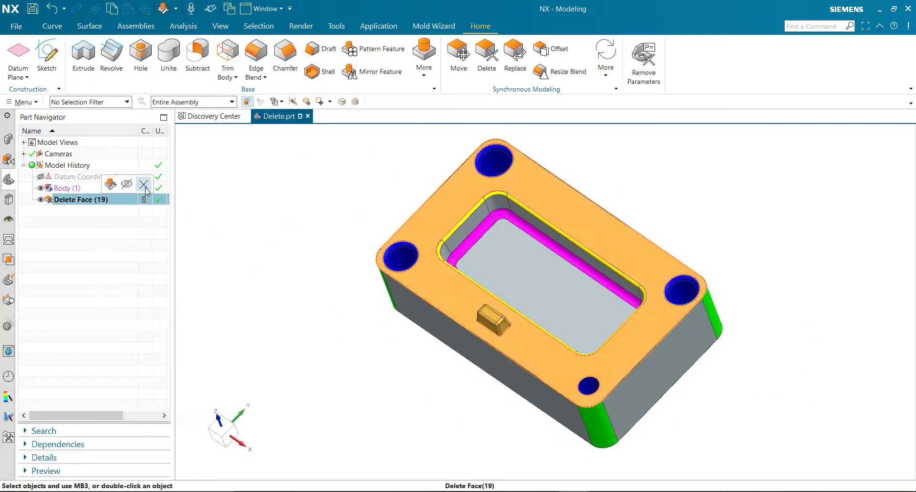
Step: Start a Delete Face operation and select the top face and surrounding top edge blends of the front boss
click(486, 68)
scroll(625, 190, up, 2)
scroll(533, 190, down, 2)
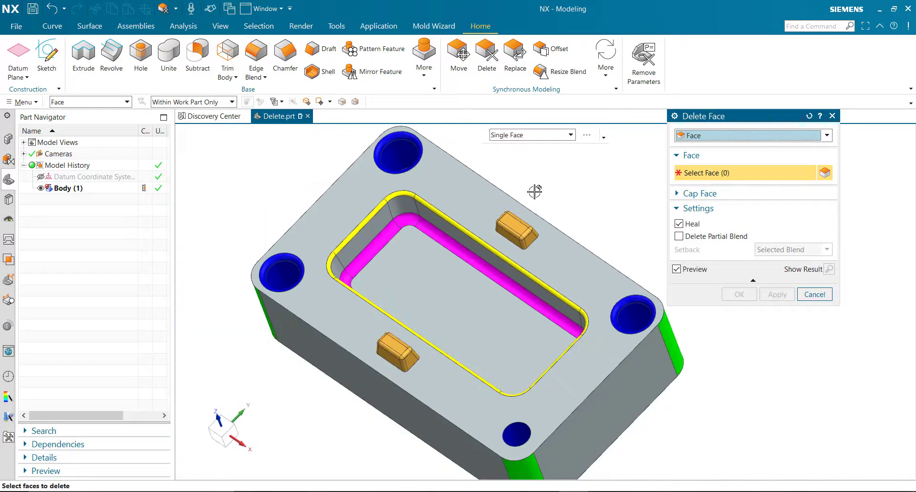
middle_drag(535, 192, 520, 160)
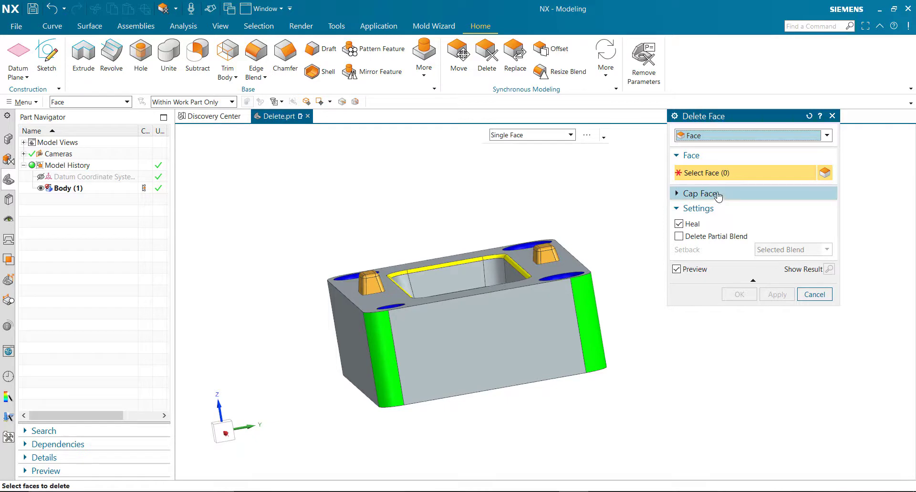
middle_drag(577, 191, 565, 197)
scroll(370, 289, up, 3)
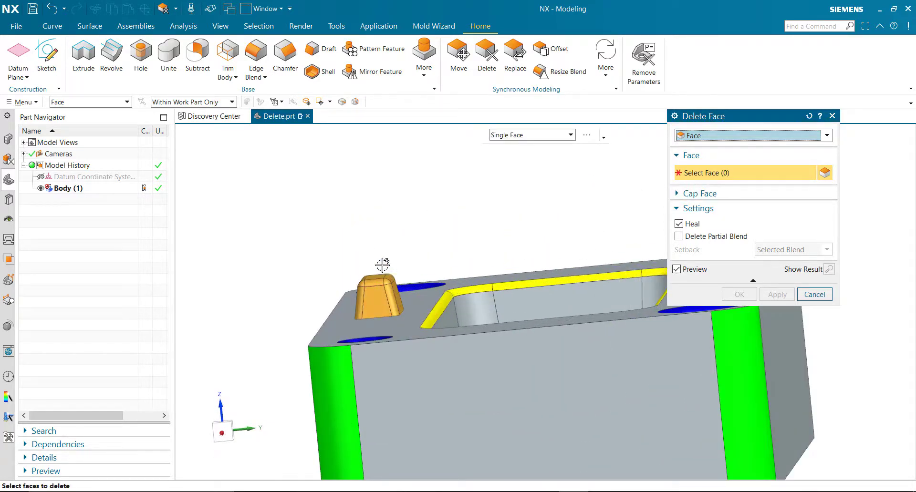
middle_drag(383, 265, 376, 260)
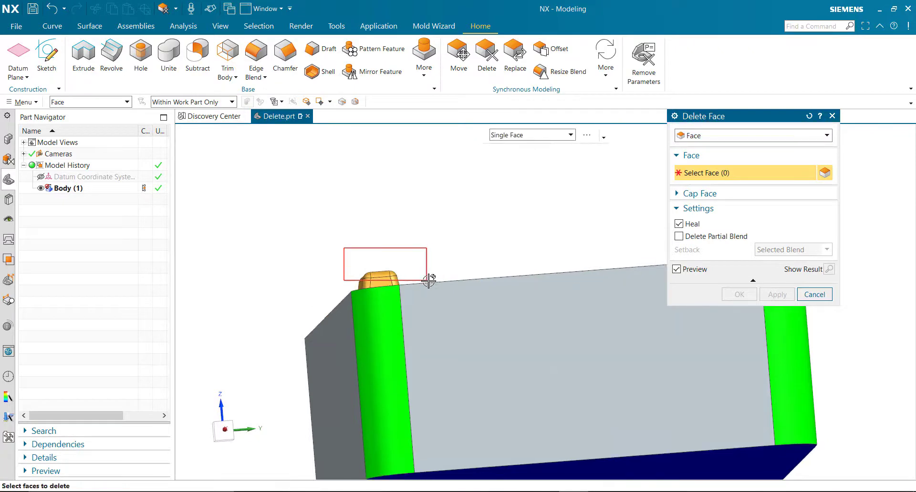
middle_drag(435, 247, 442, 253)
drag(449, 276, 450, 275)
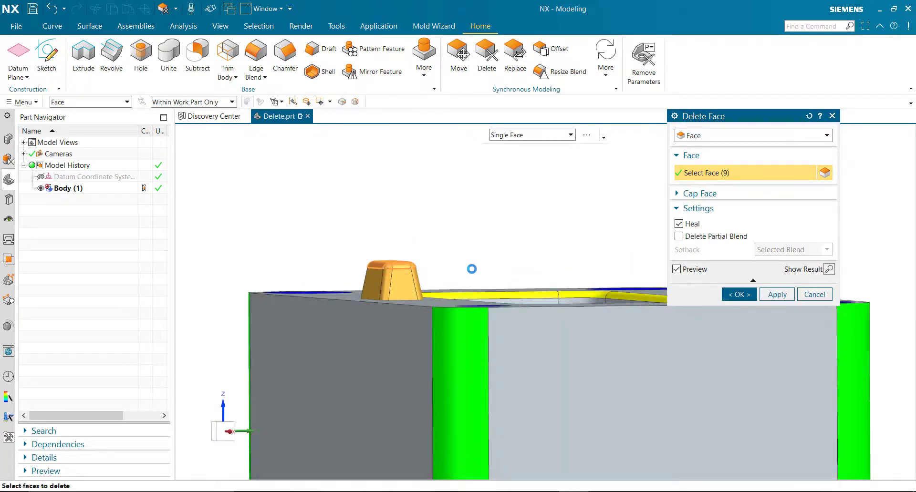
middle_drag(391, 235, 665, 251)
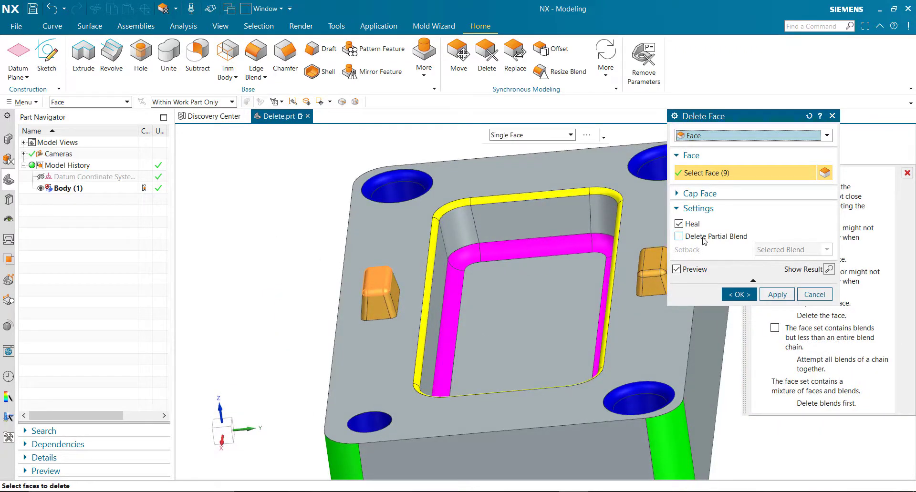
Step: Cap the deletion with the Face or Plane option, using the other boss's top face, and complete the operation
click(718, 194)
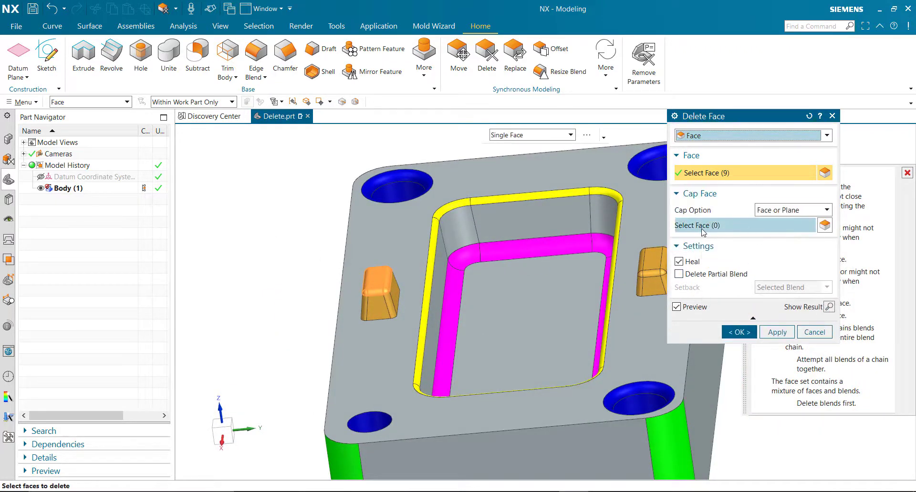
click(825, 225)
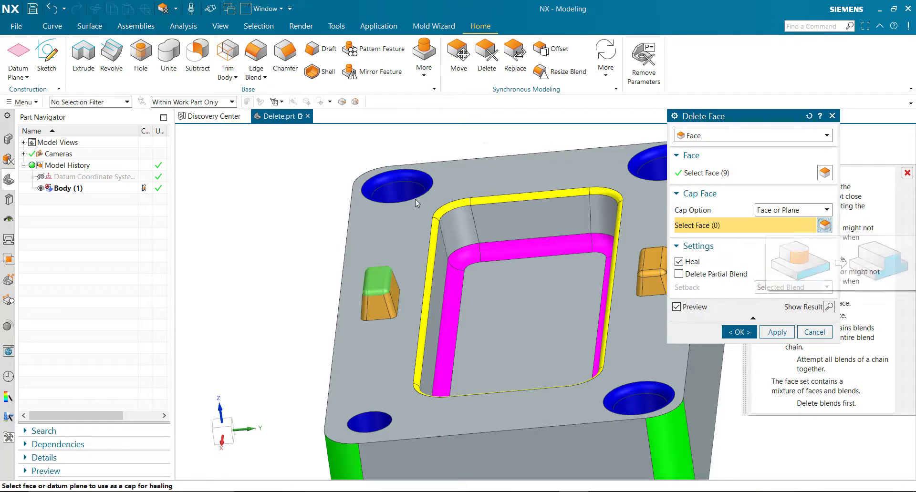
middle_drag(416, 203, 631, 246)
click(595, 280)
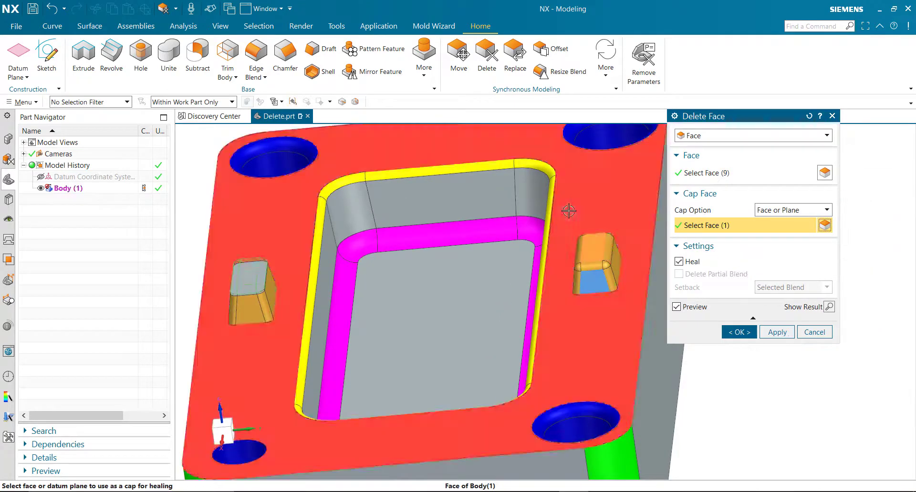
scroll(478, 222, down, 2)
scroll(344, 271, up, 1)
middle_drag(342, 271, 364, 267)
scroll(343, 248, up, 5)
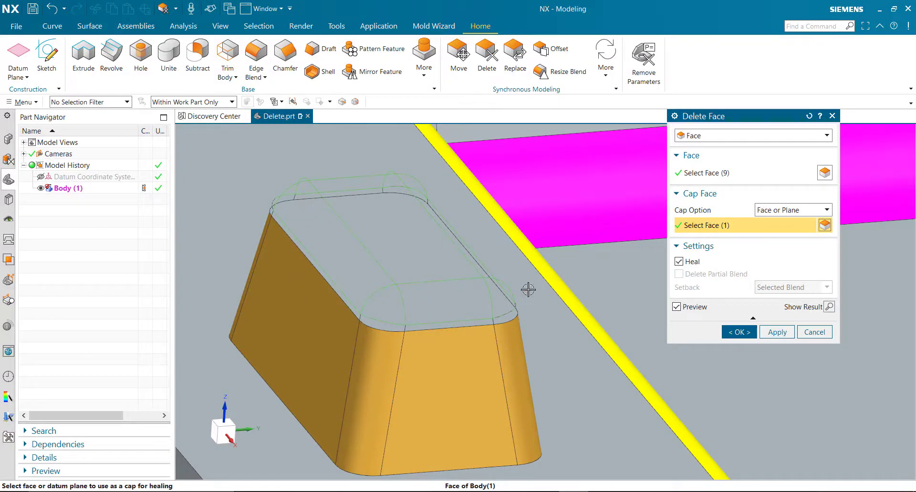
click(737, 332)
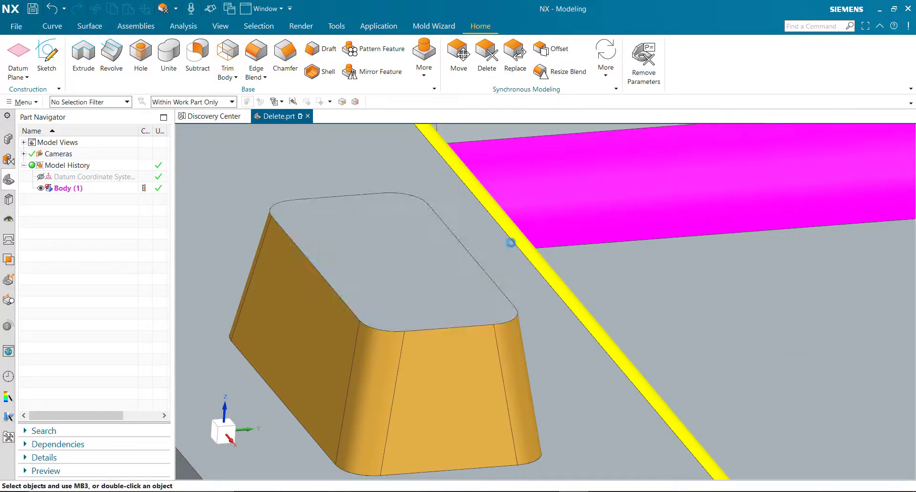
scroll(334, 221, down, 3)
scroll(361, 231, down, 2)
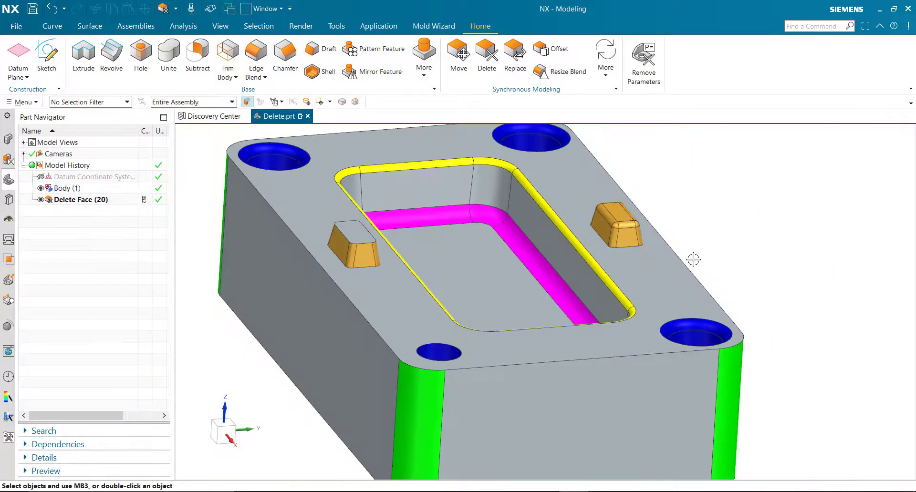
Step: Start a Delete Face operation with Delete Partial Blend turned on and Setback set to Selected Blend
middle_drag(693, 260, 687, 253)
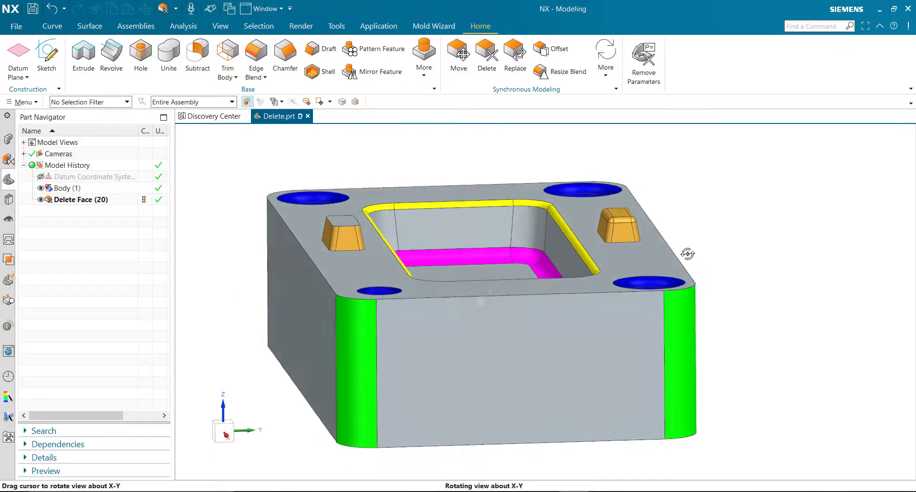
click(219, 428)
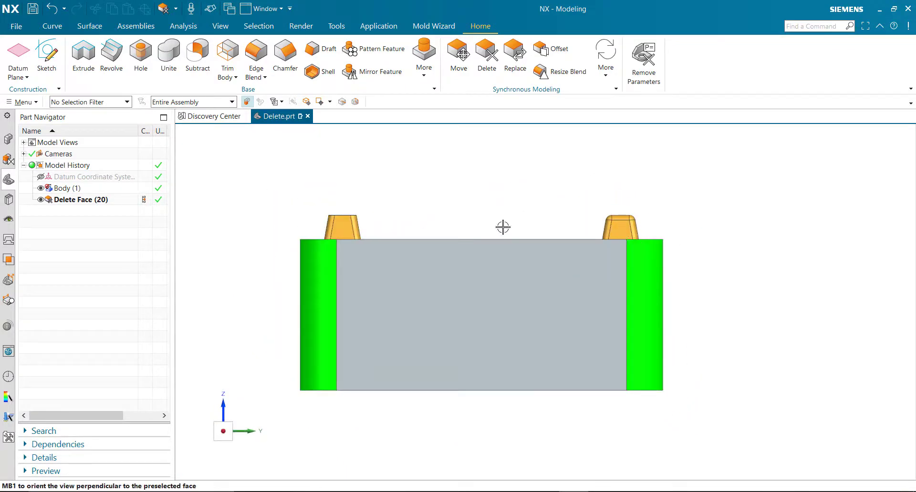
middle_drag(503, 227, 572, 291)
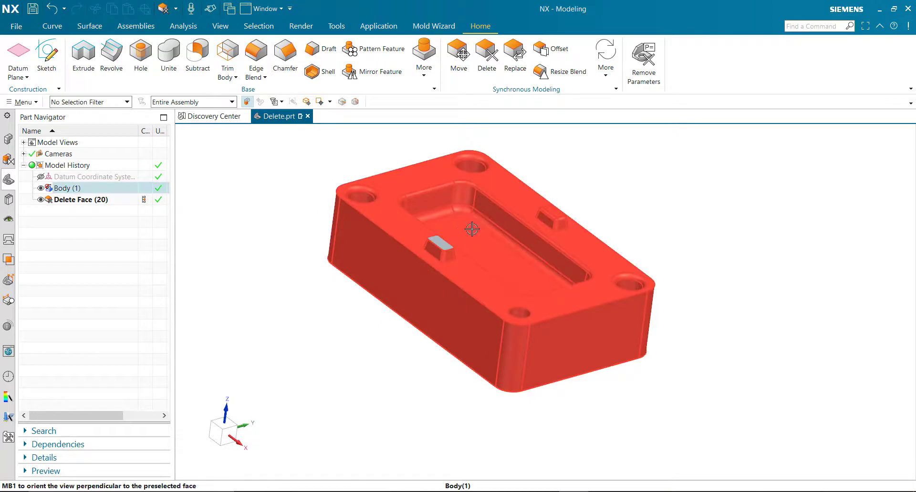
click(486, 55)
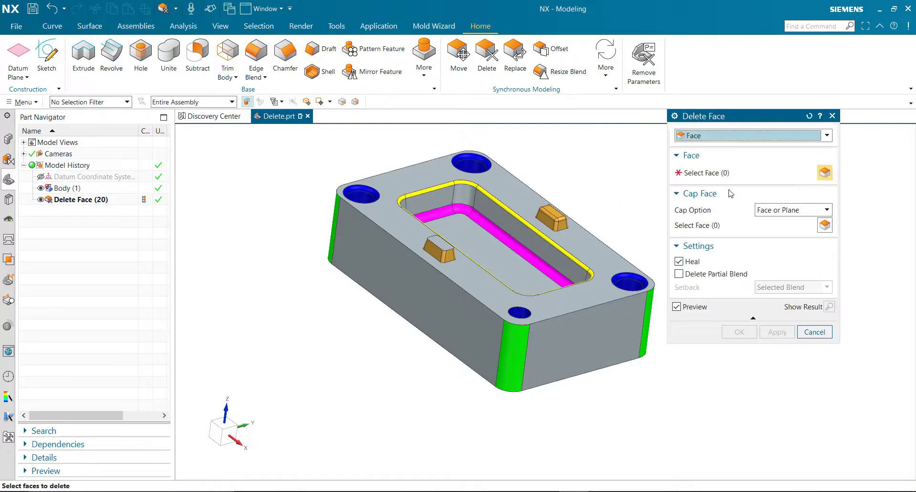
mouse_move(724, 280)
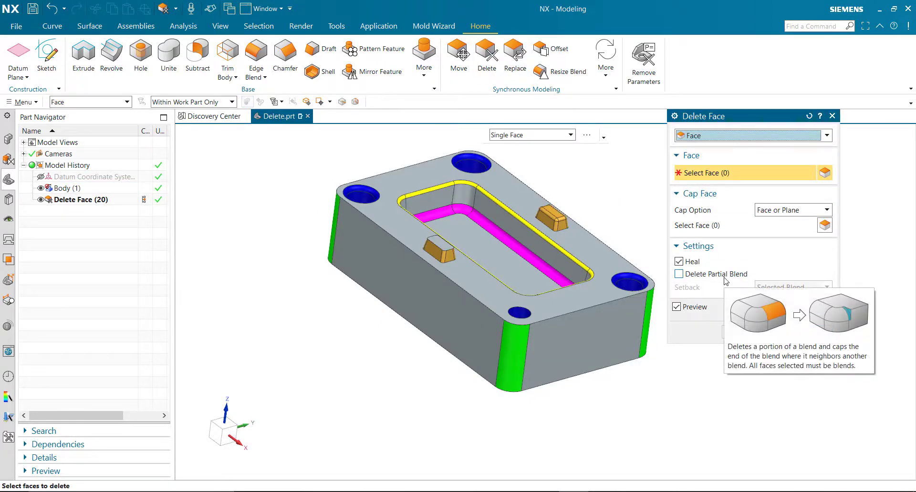
click(697, 276)
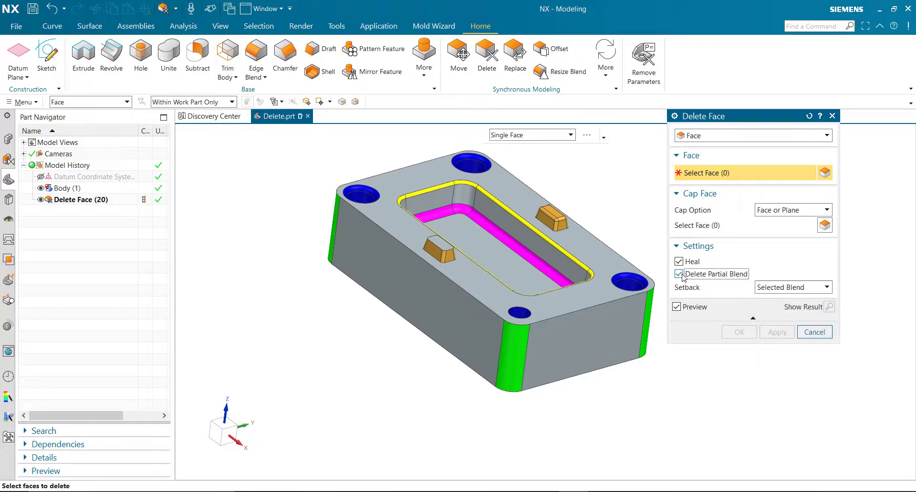
click(818, 288)
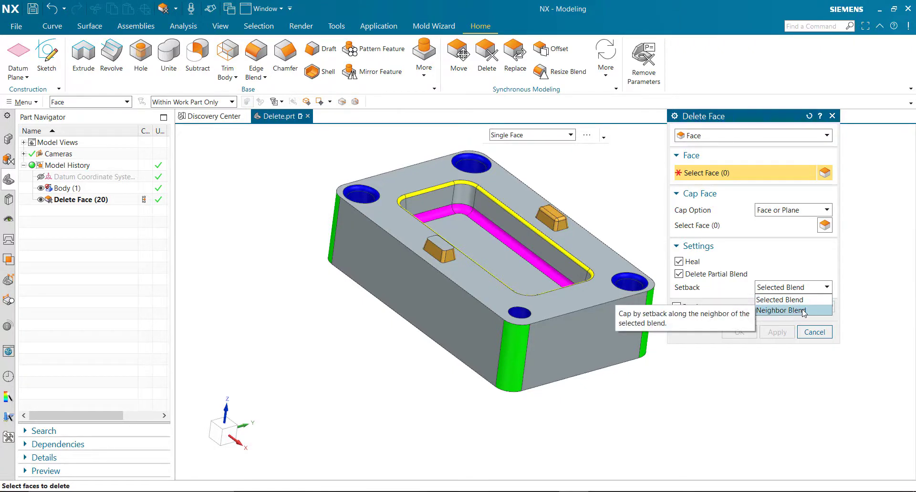
click(795, 288)
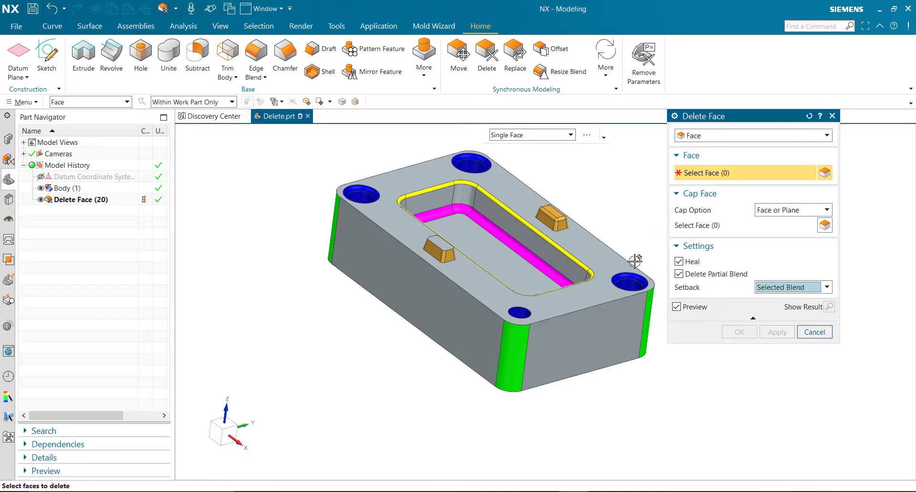
Step: Delete the long blend along the pocket floor's back edge and inspect how it is capped near the corner
middle_drag(611, 238, 618, 251)
click(510, 238)
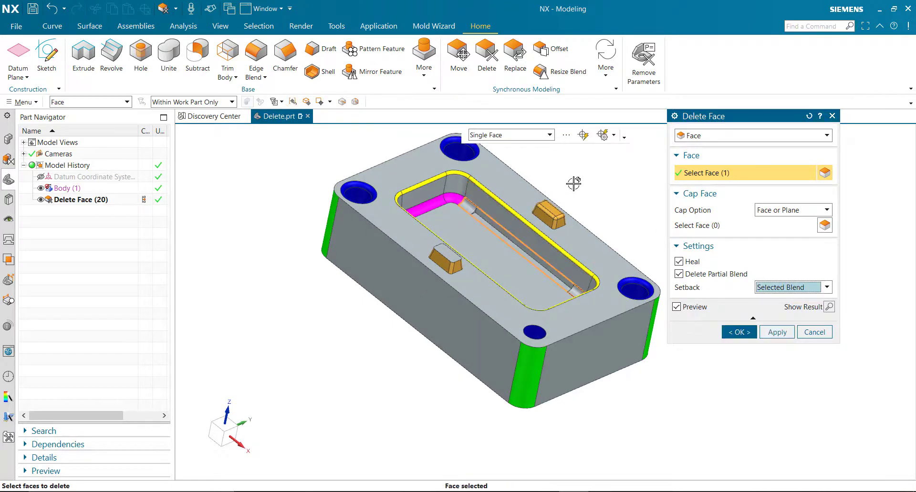
scroll(580, 211, up, 5)
click(773, 331)
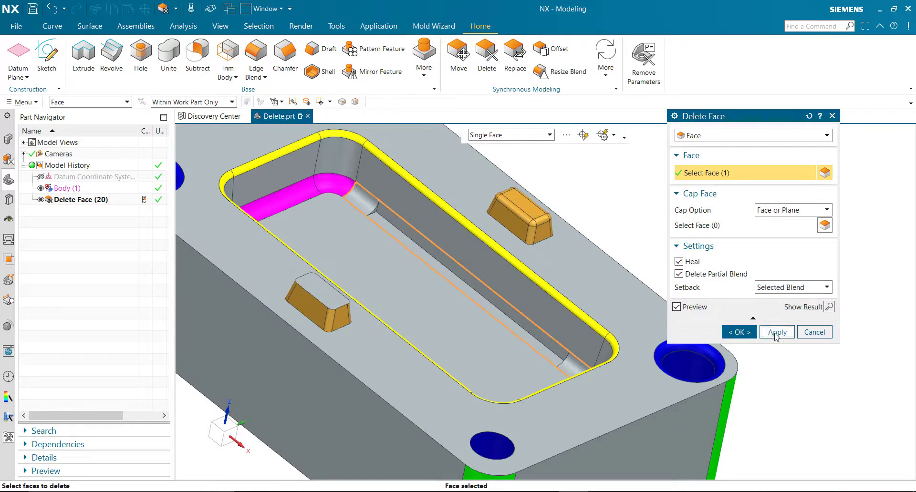
middle_drag(472, 231, 323, 225)
scroll(323, 225, up, 5)
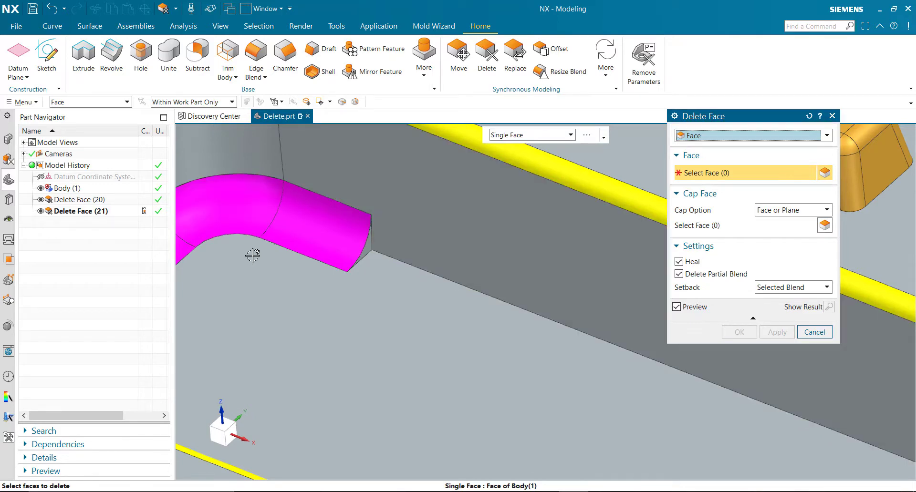
scroll(251, 255, down, 5)
click(814, 332)
Step: Edit the partial blend Delete Face feature to use the Neighbor Blend setback, and inspect the capped corner
middle_drag(678, 281, 505, 229)
click(86, 213)
double_click(86, 215)
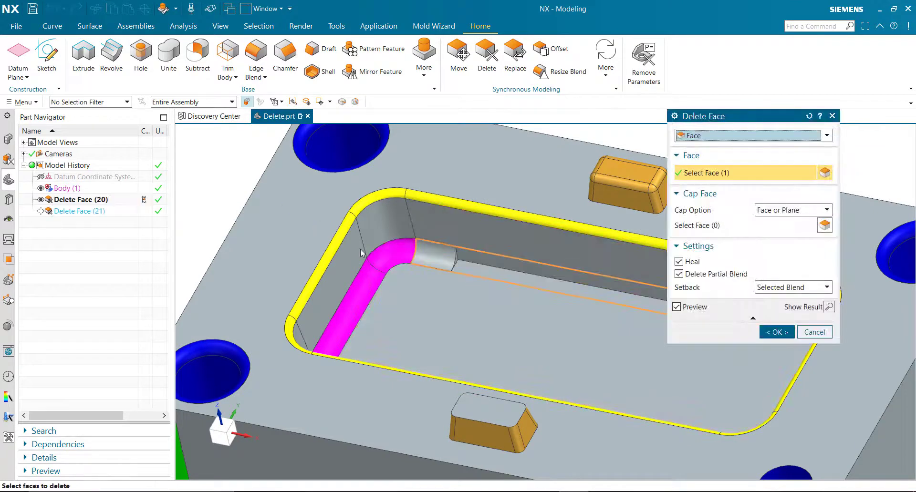
click(772, 292)
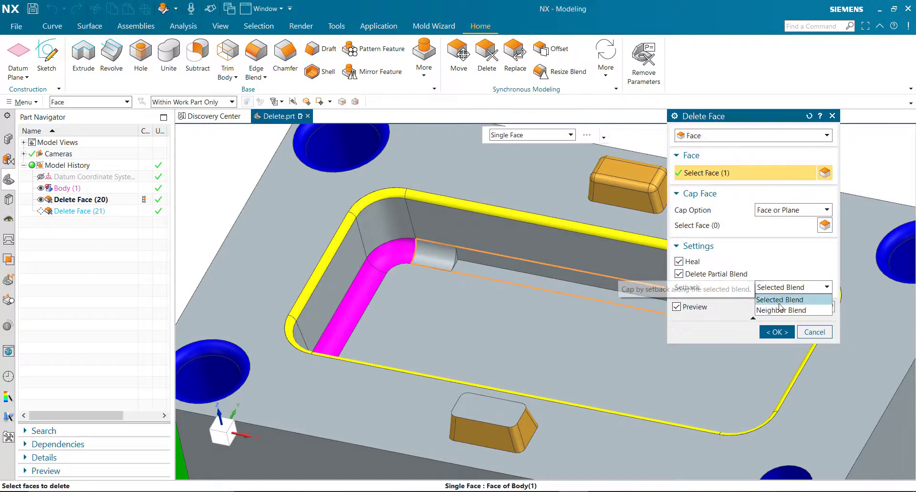
click(779, 311)
scroll(477, 229, down, 5)
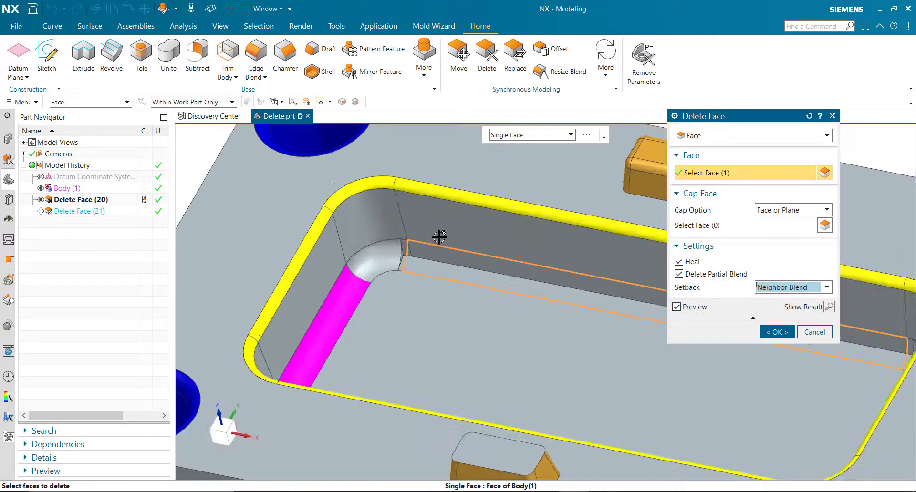
scroll(370, 247, up, 2)
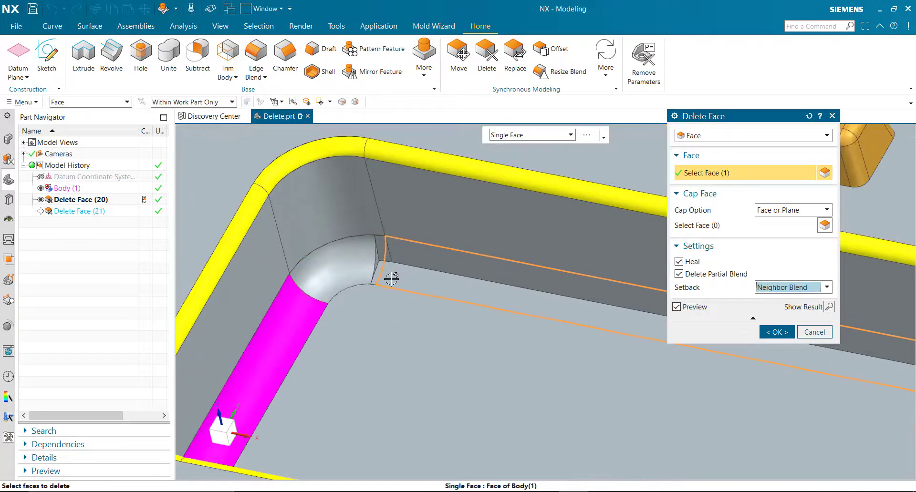
scroll(387, 237, down, 2)
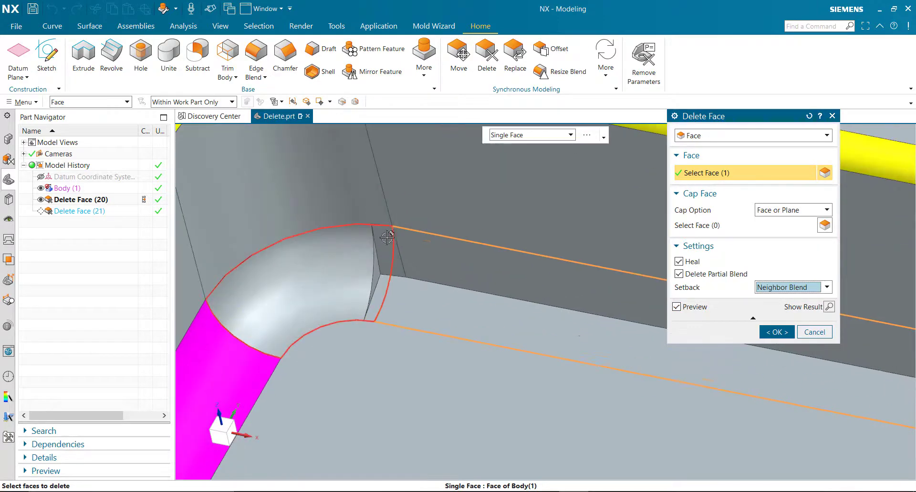
scroll(392, 243, up, 6)
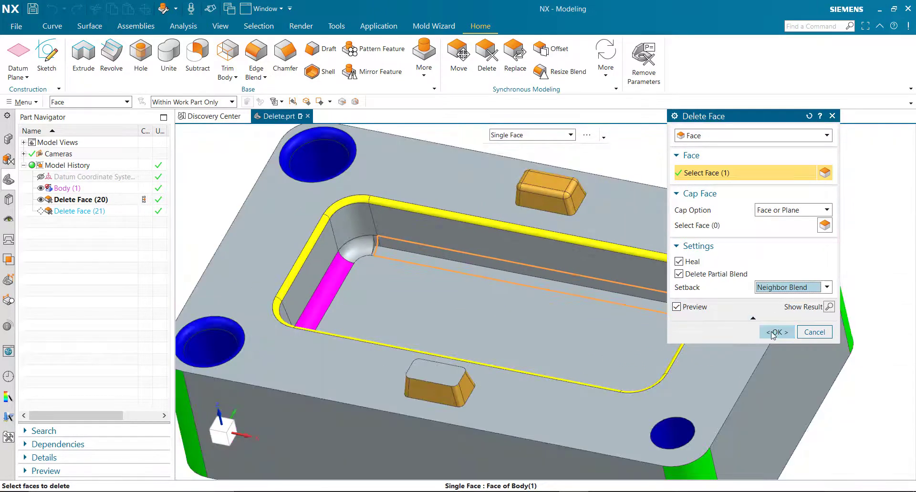
click(773, 332)
Step: Delete both Delete Face features from the model history
click(87, 215)
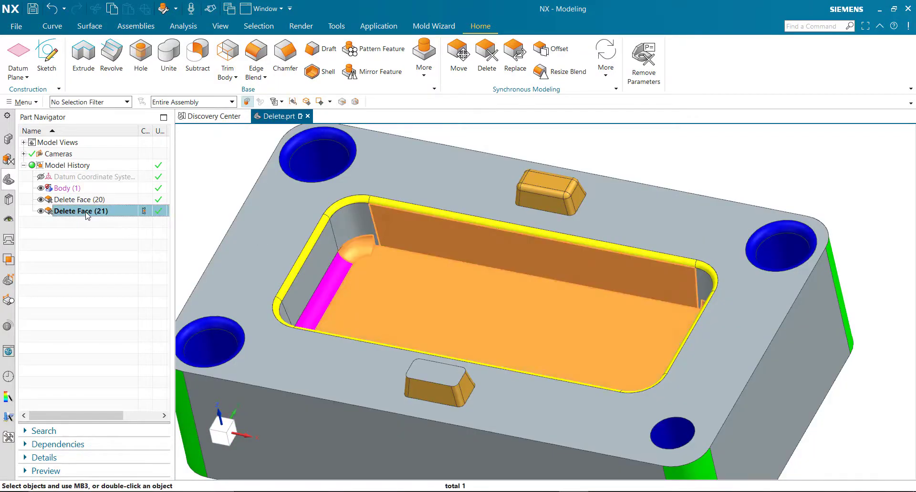
ctrl+click(91, 205)
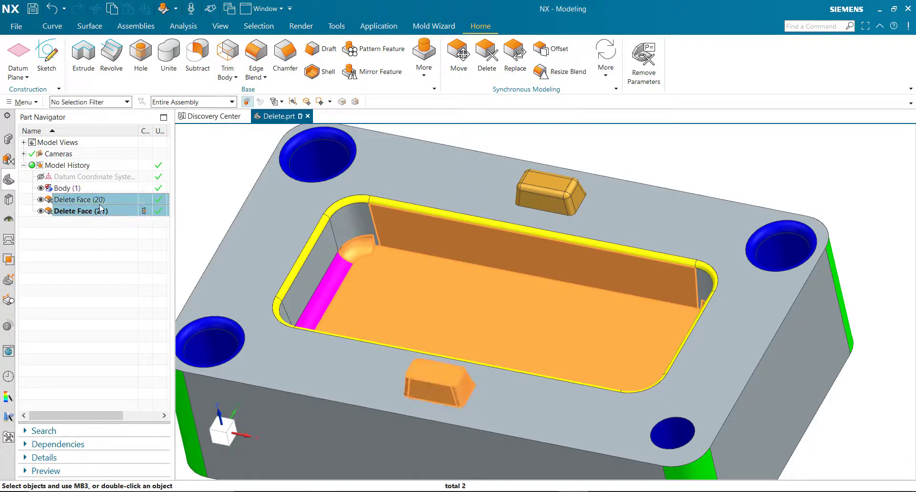
right_click(101, 207)
click(114, 366)
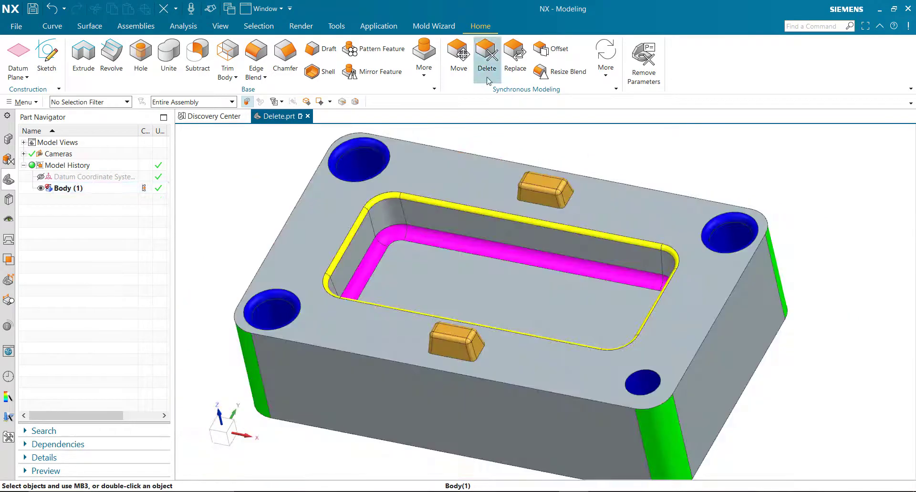
Step: Start a Delete Face operation and set its type to Blend
click(487, 68)
scroll(507, 178, down, 3)
scroll(614, 155, up, 3)
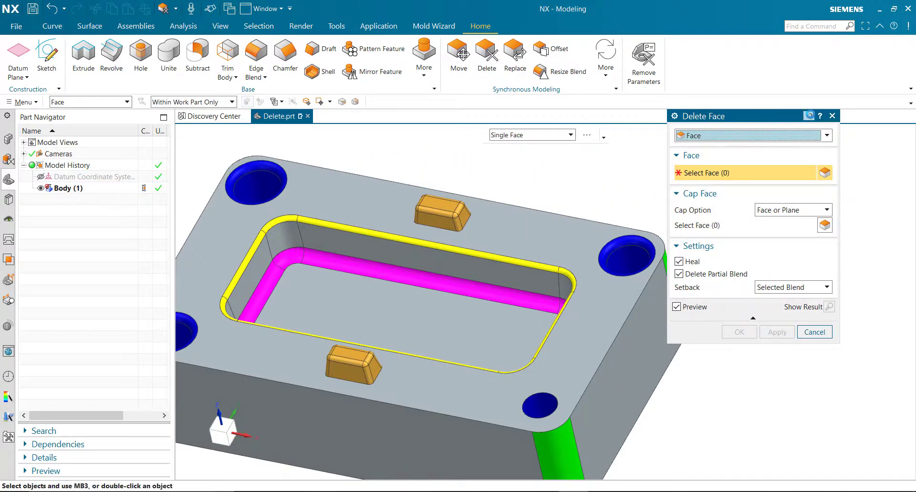
click(763, 135)
click(738, 160)
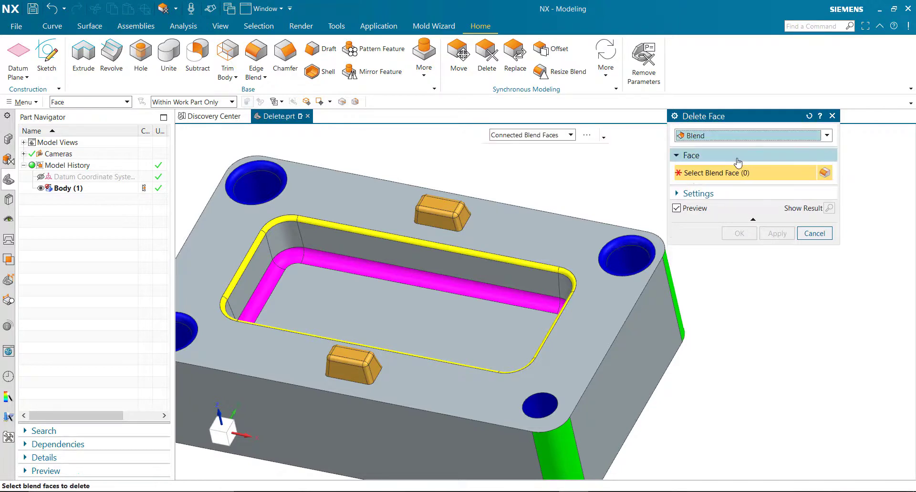
Step: Select all blend faces of the back boss with a selection window and apply their deletion
scroll(652, 186, down, 3)
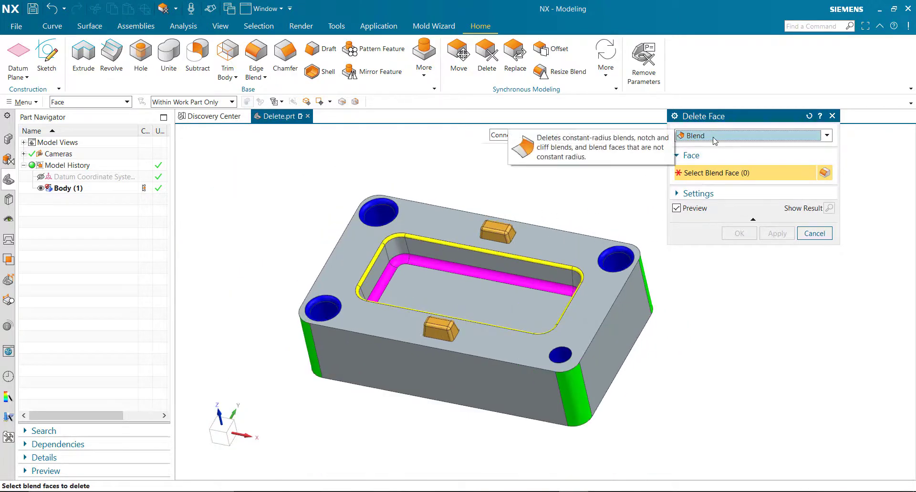
scroll(547, 195, down, 1)
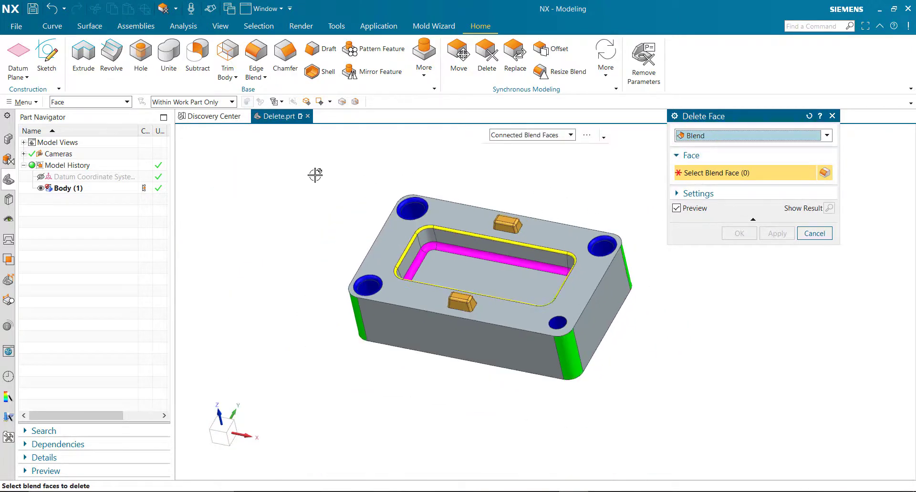
scroll(497, 211, up, 3)
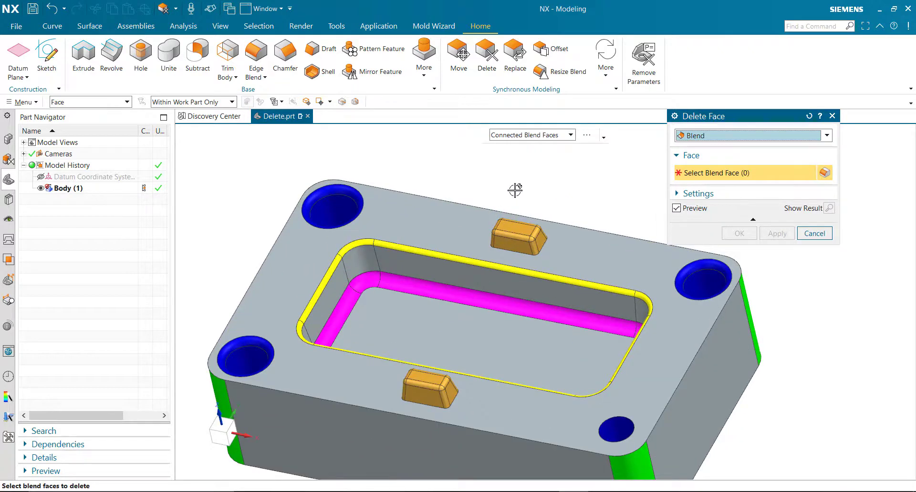
scroll(531, 239, down, 1)
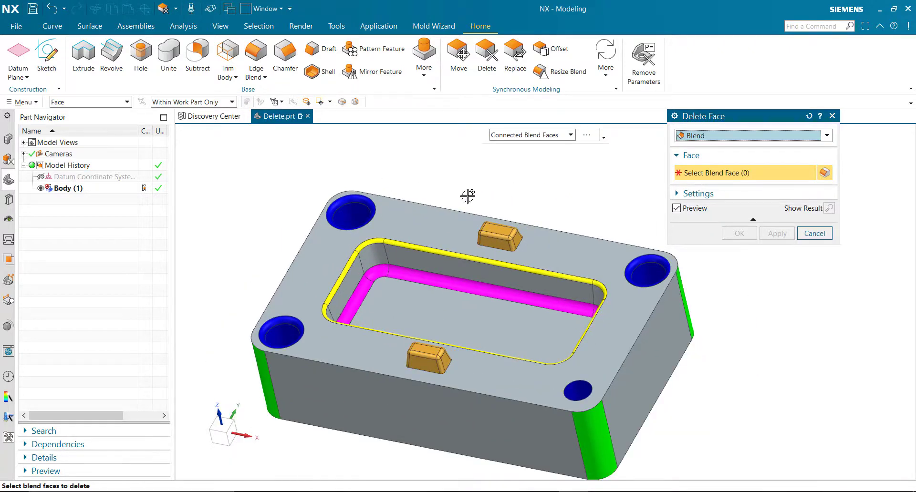
drag(447, 185, 545, 257)
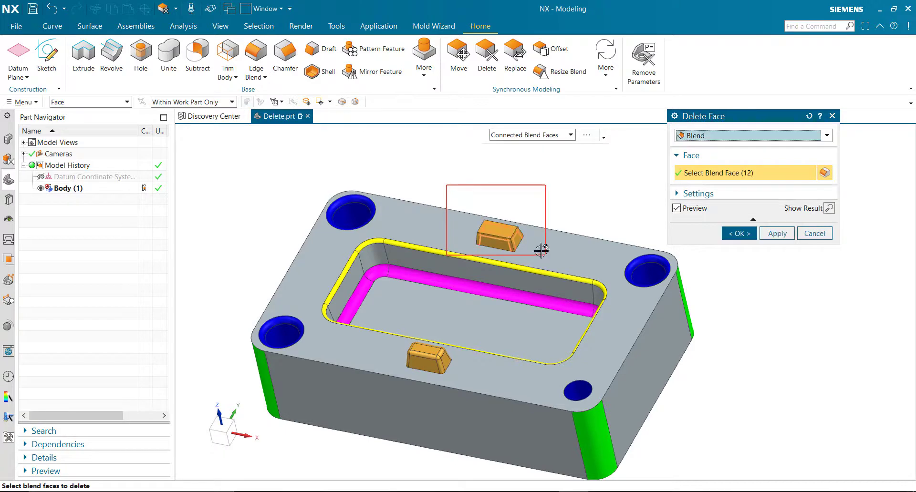
scroll(496, 214, up, 4)
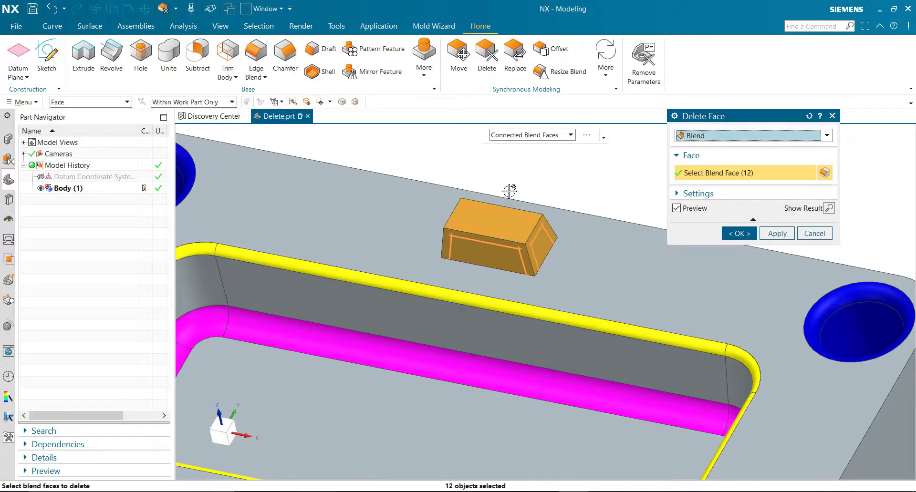
click(766, 239)
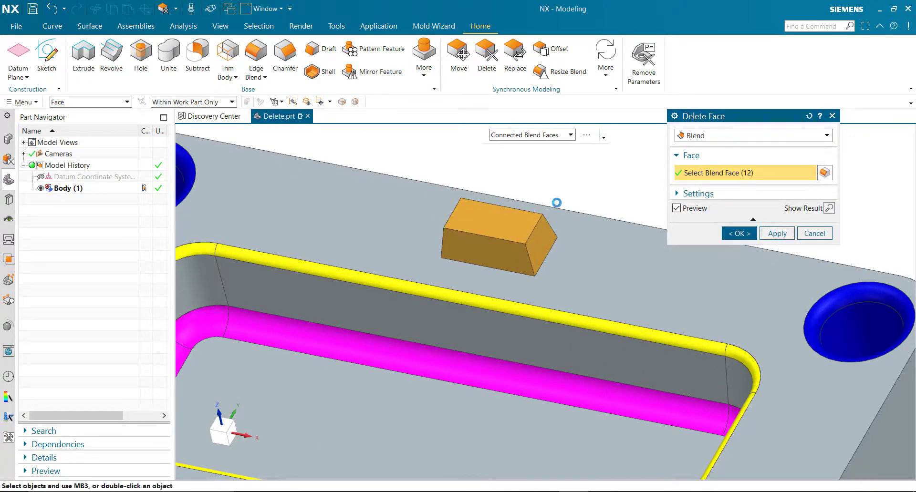
Step: Delete the green vertical corner blend at the block's front right corner
scroll(561, 269, down, 5)
scroll(561, 268, up, 4)
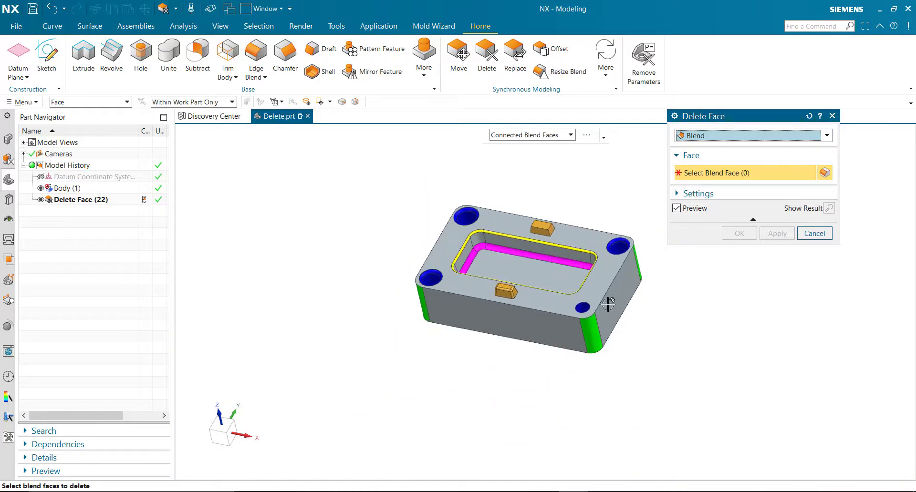
drag(558, 305, 626, 405)
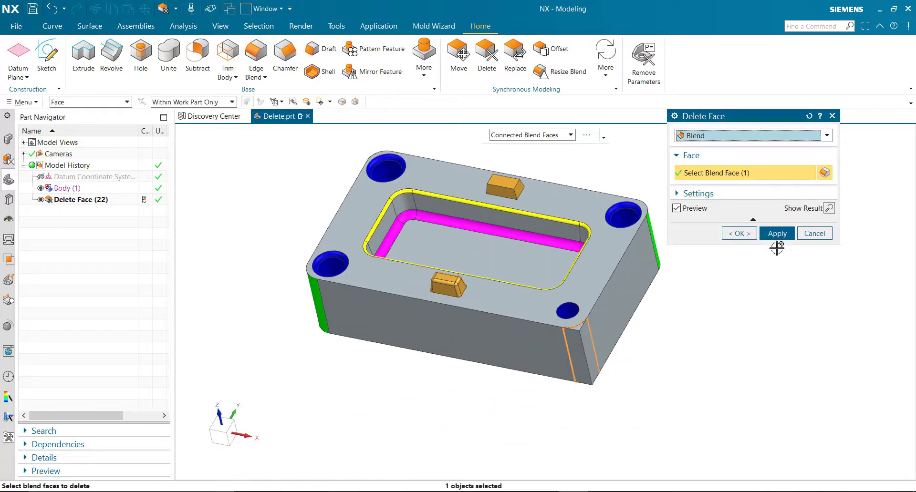
click(780, 238)
Step: Delete the back right vertical corner blend together with the adjacent hole's rim blend, and finish the operation
drag(587, 168, 714, 297)
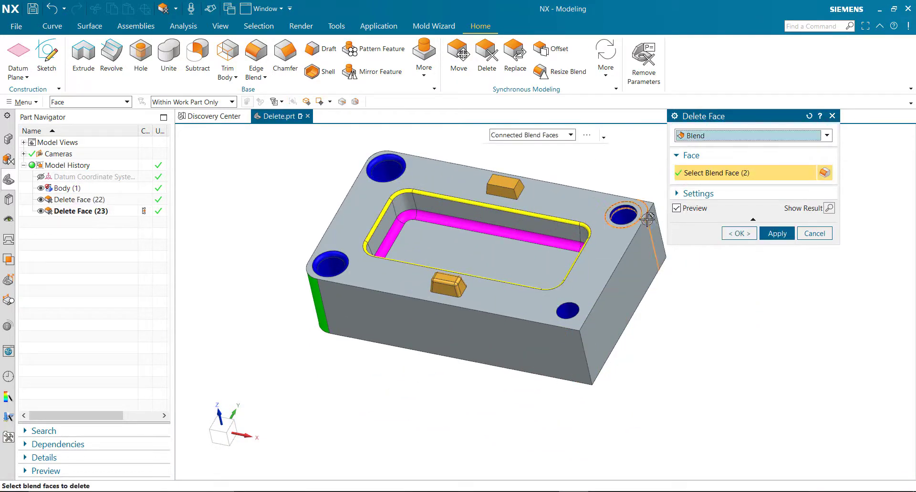
scroll(647, 218, up, 3)
click(777, 233)
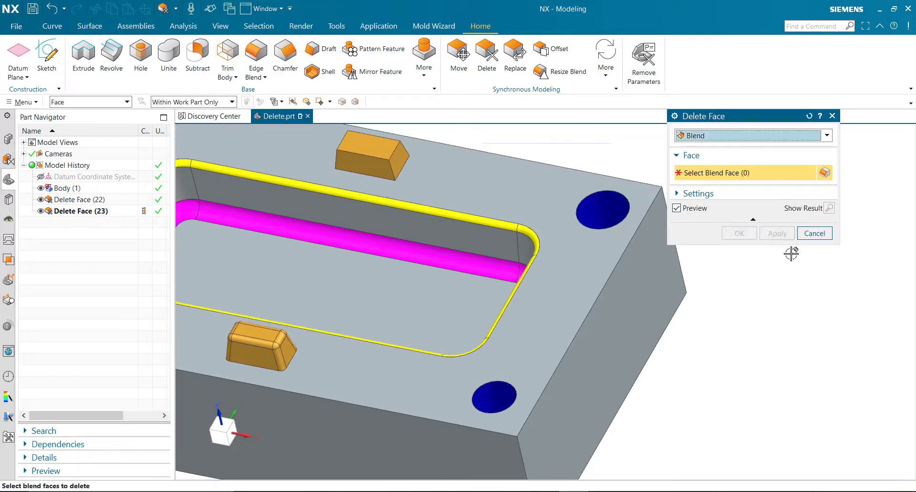
click(814, 233)
key(ctrl+f)
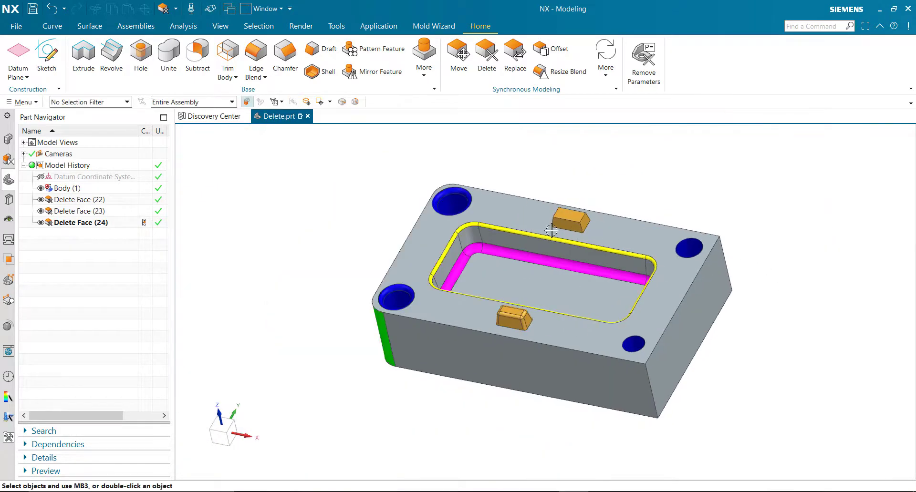
Step: Remove the three existing Delete Face features from the model history
click(69, 222)
shift+click(90, 200)
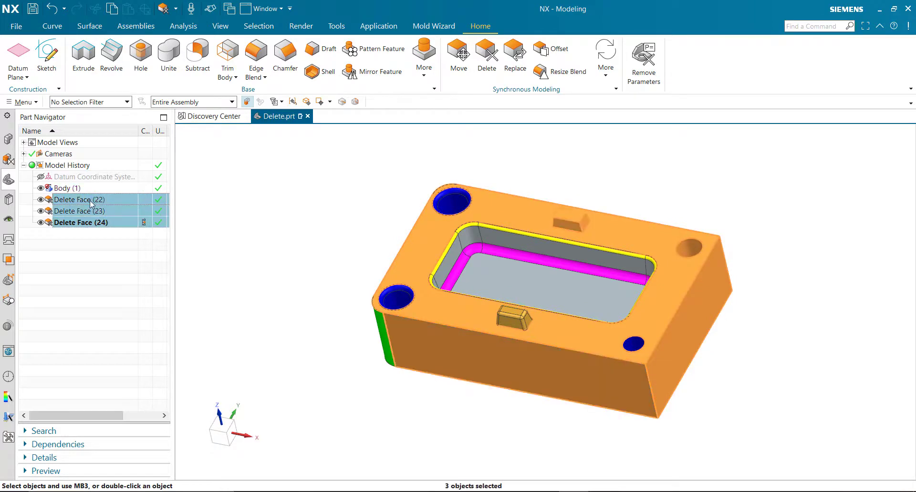
right_click(91, 201)
click(132, 188)
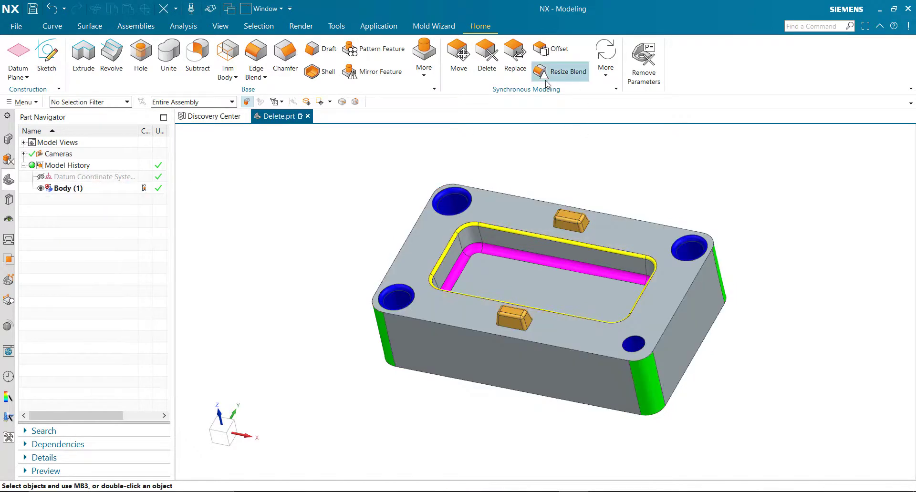
Step: Start a Delete Face operation, reset its settings and set its type to Hole
click(487, 56)
scroll(590, 186, up, 3)
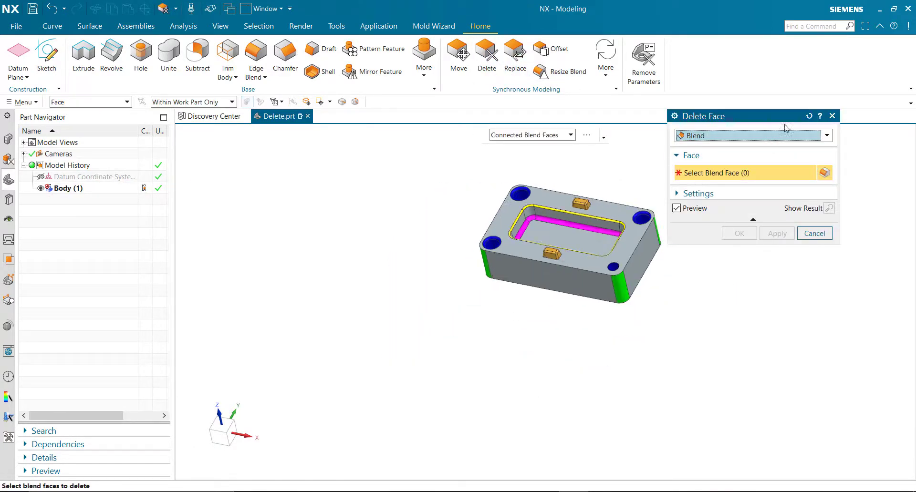
click(808, 117)
click(796, 137)
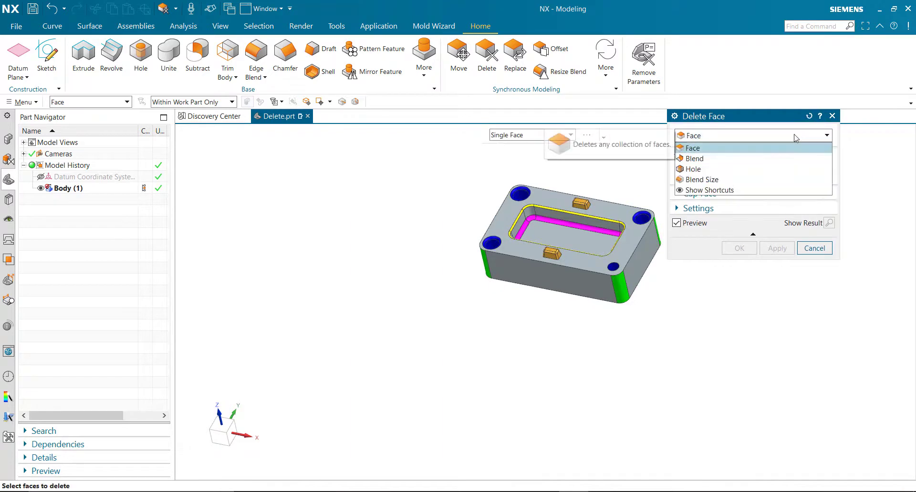
click(716, 170)
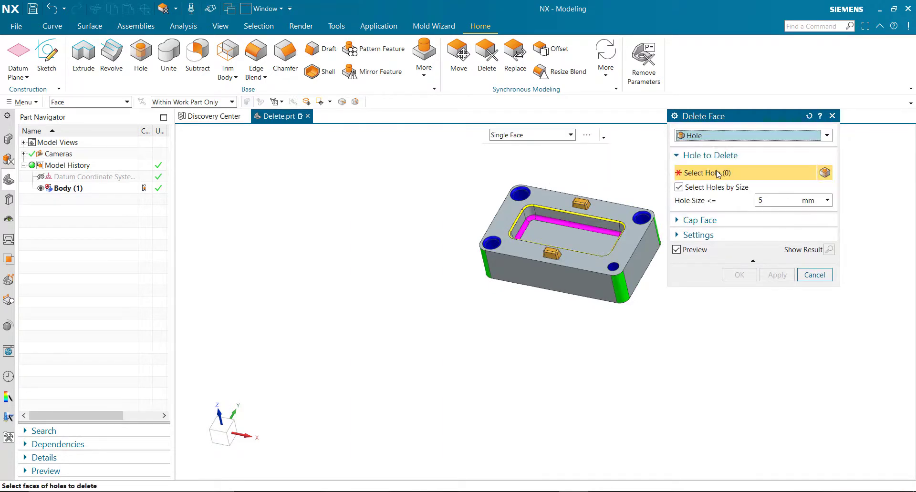
Step: Disable Select Holes by Size and delete the block's back right counterbored blue hole
scroll(525, 189, down, 2)
scroll(624, 179, up, 2)
scroll(621, 182, up, 6)
scroll(610, 196, down, 3)
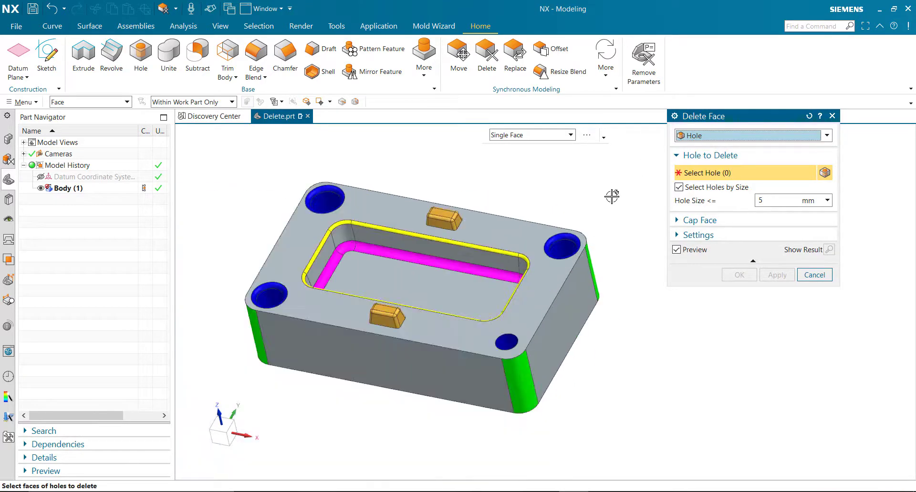
middle_drag(605, 200, 607, 216)
scroll(577, 264, up, 5)
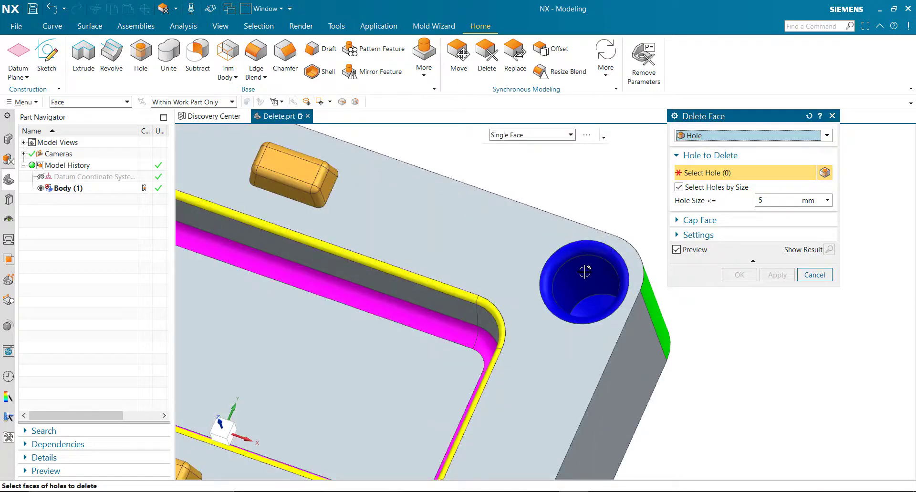
scroll(599, 192, down, 4)
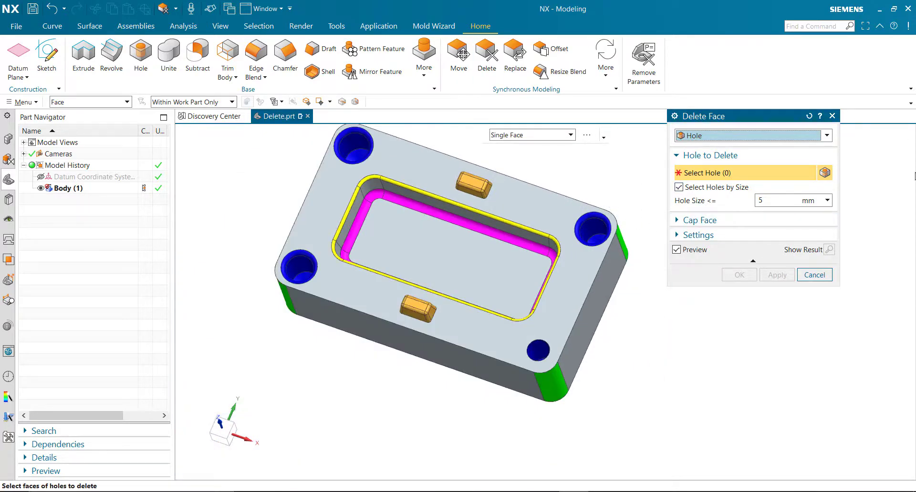
click(679, 188)
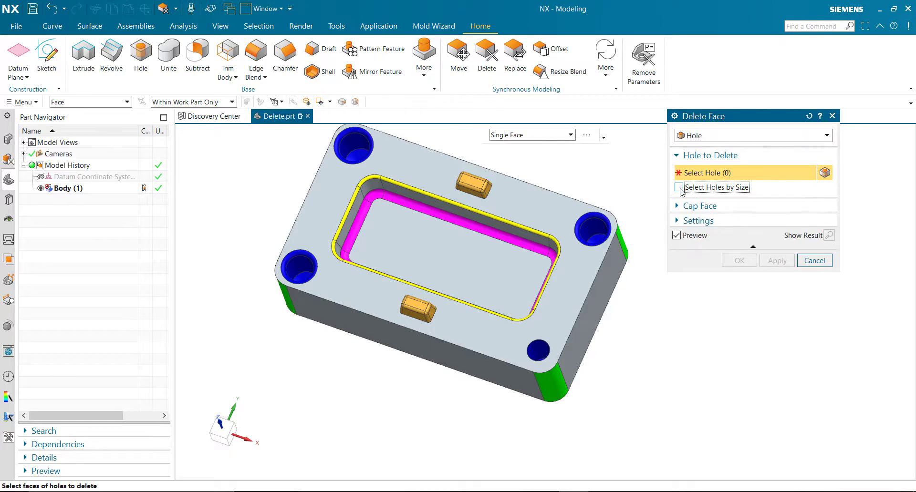
click(599, 229)
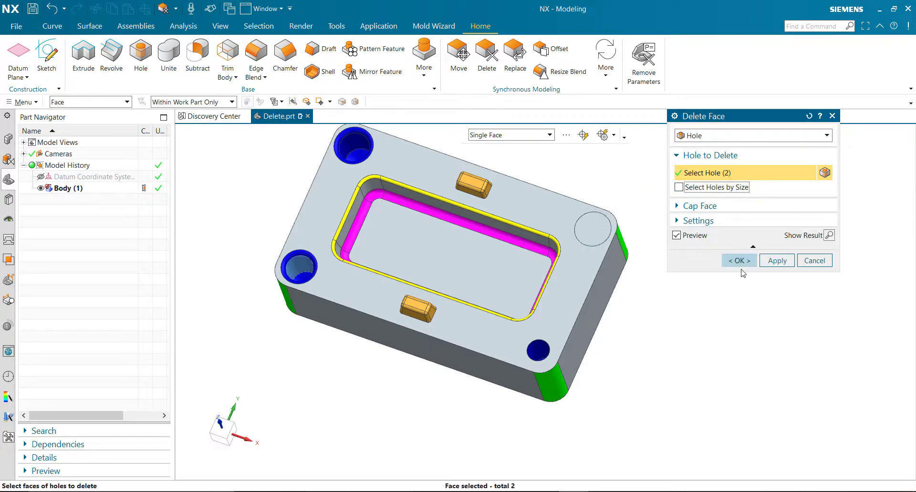
click(777, 265)
Step: Delete the block's back left blue hole and finish the operation
scroll(615, 233, down, 3)
scroll(495, 196, up, 3)
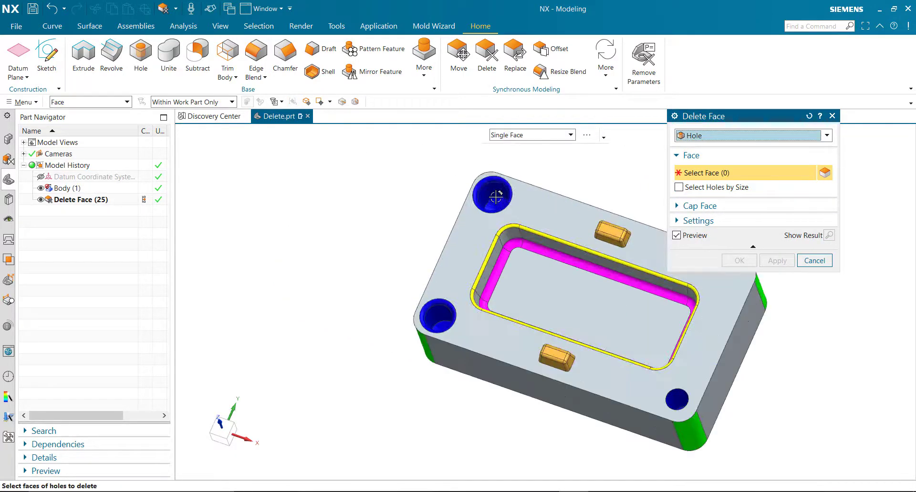
click(494, 196)
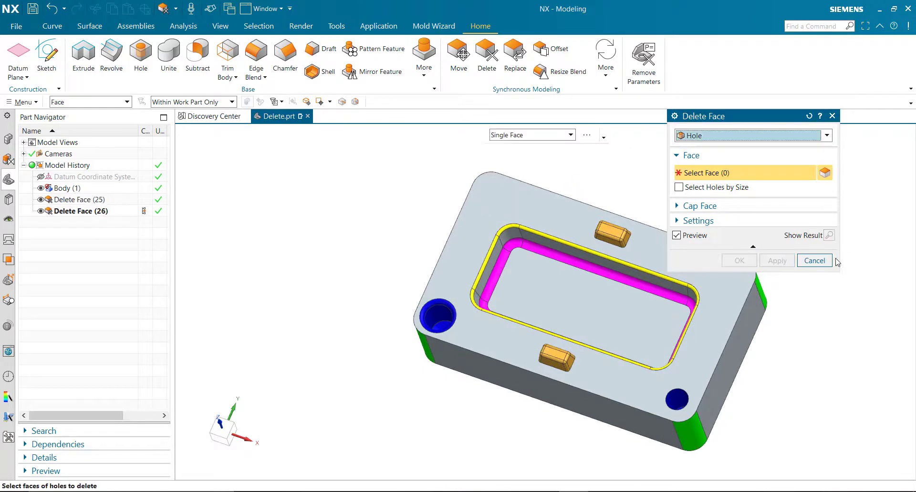
click(738, 261)
Step: Remove the two hole-deleting Delete Face features from the model history
shift+click(97, 211)
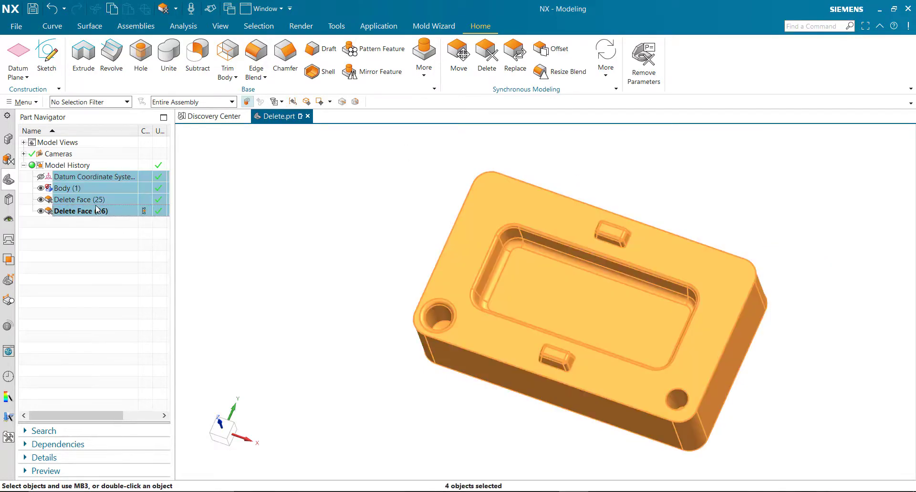
shift+click(98, 202)
click(98, 211)
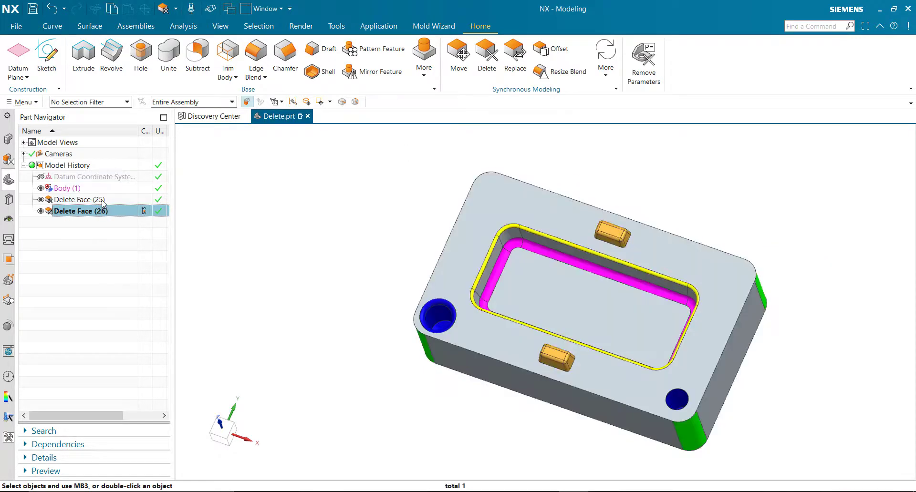
shift+click(100, 200)
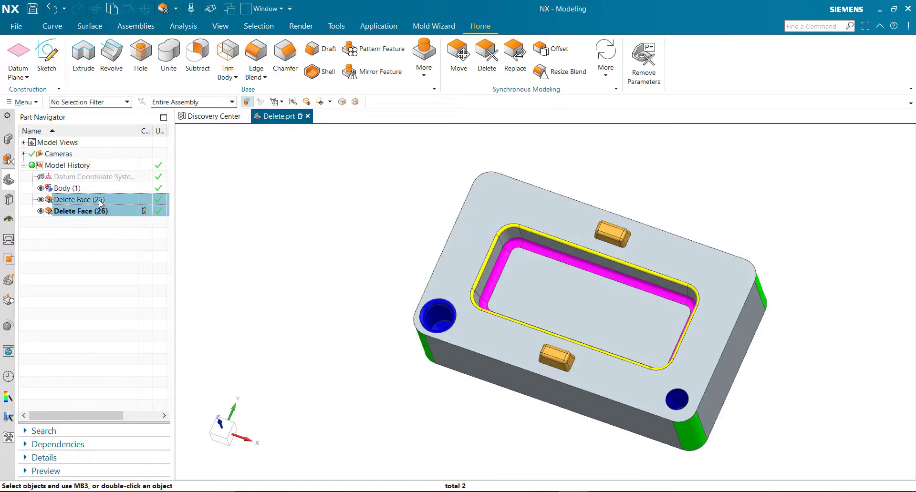
right_click(99, 200)
click(119, 353)
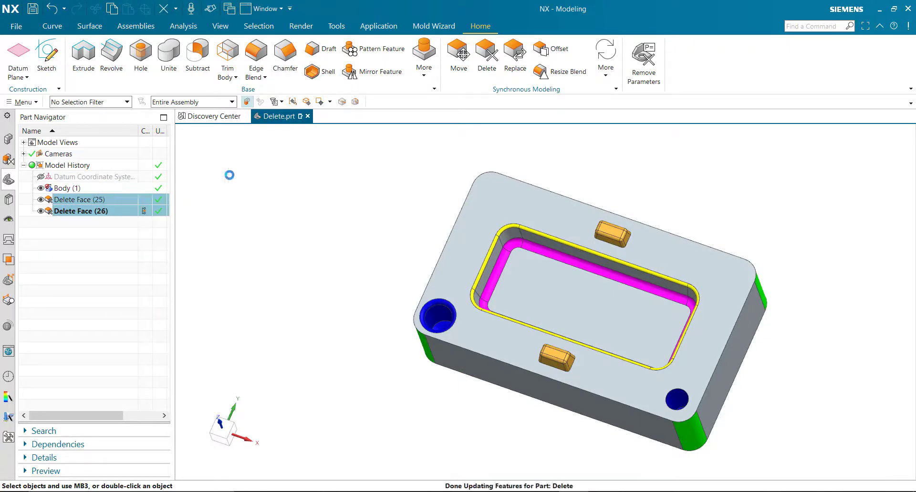
Step: Start Delete Face for holes, enable Select Holes by Size with a 20 mm limit, and window-select all holes in the block
click(486, 54)
middle_drag(586, 215, 634, 174)
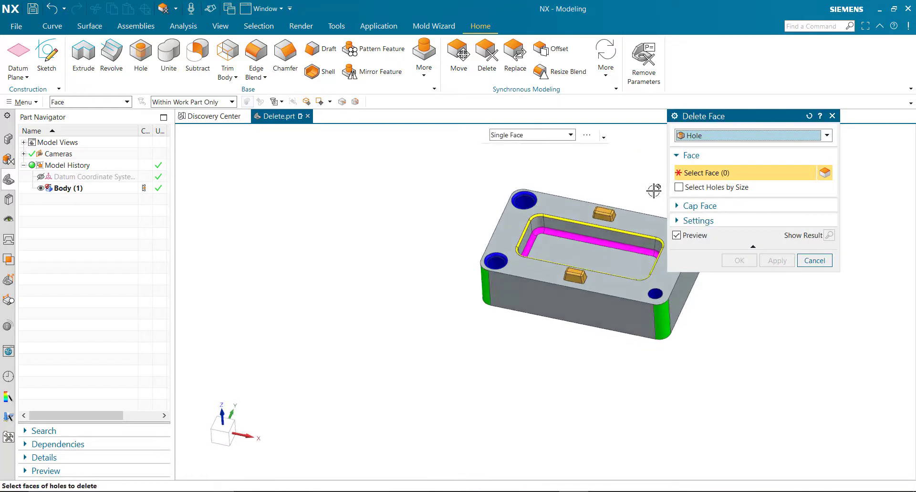
click(695, 191)
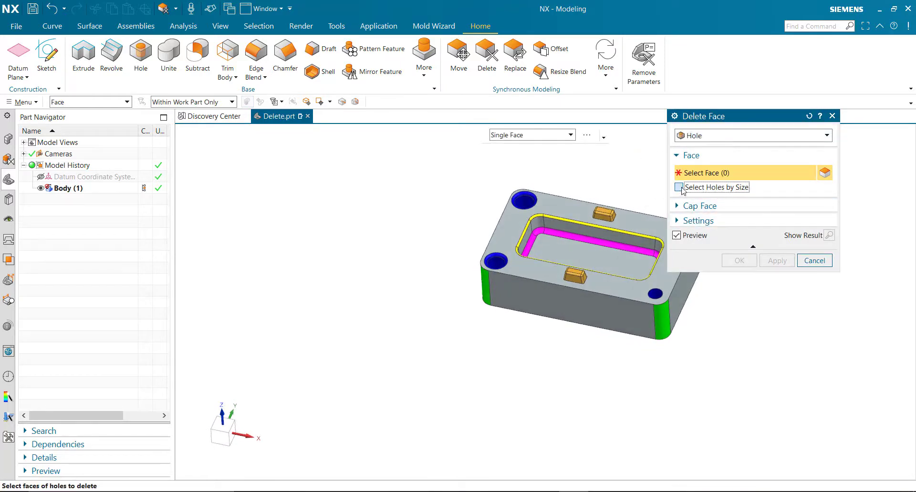
scroll(548, 183, down, 3)
scroll(621, 198, up, 4)
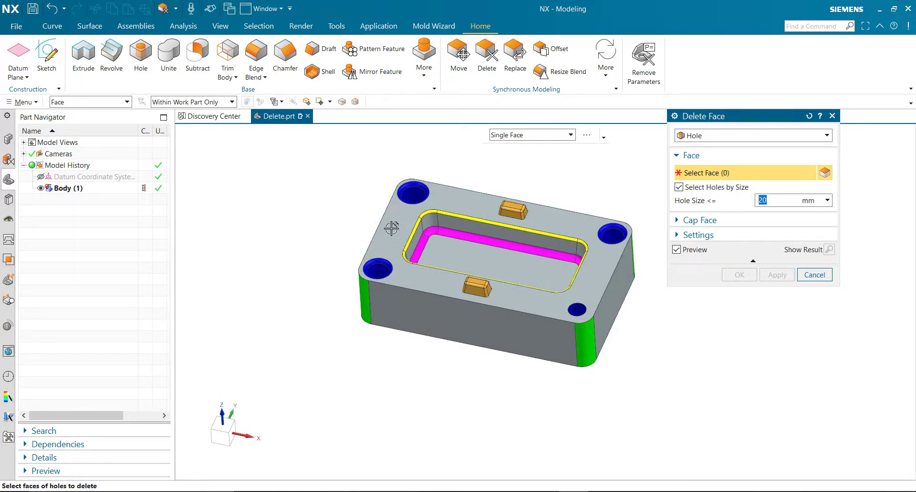
scroll(391, 228, up, 2)
drag(321, 176, 586, 347)
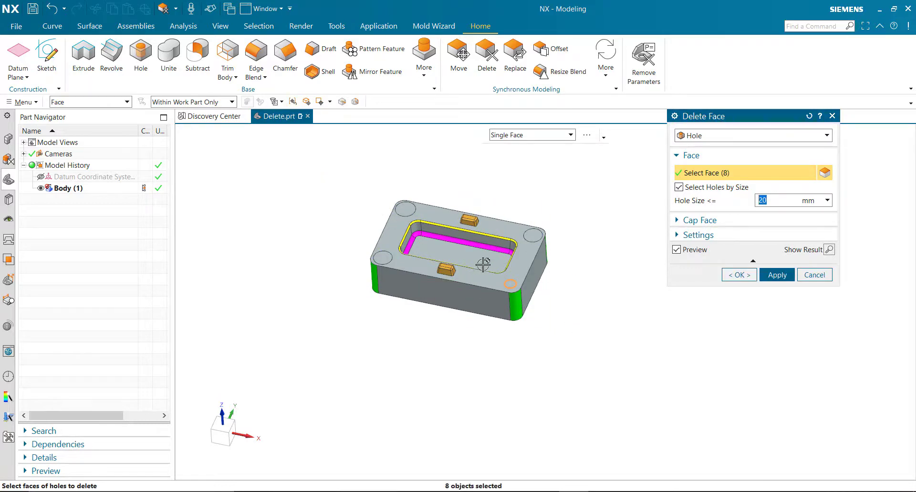
scroll(484, 264, down, 3)
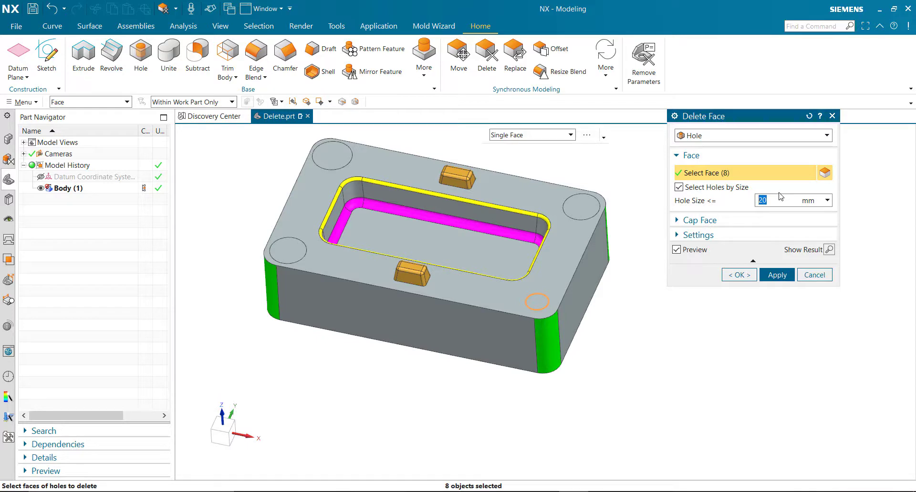
Step: Set the hole size limit to 10 mm and try to window-select the front right hole
key(Return)
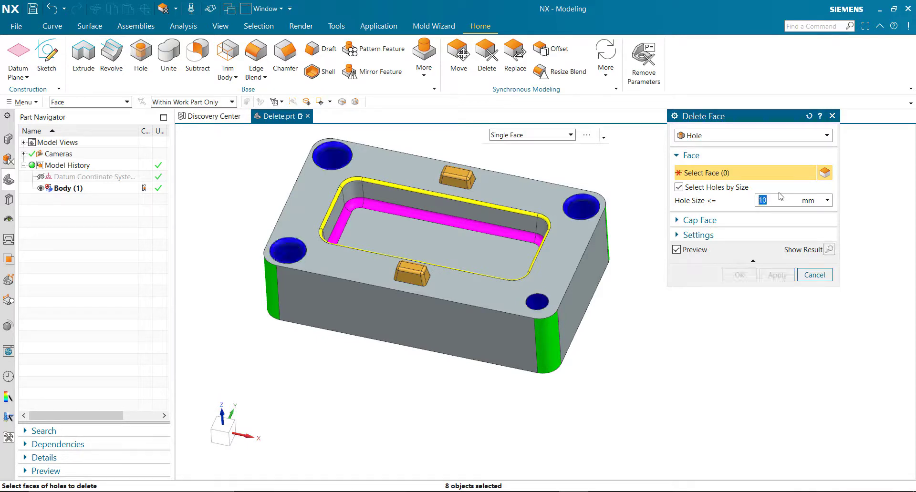
drag(405, 208, 614, 365)
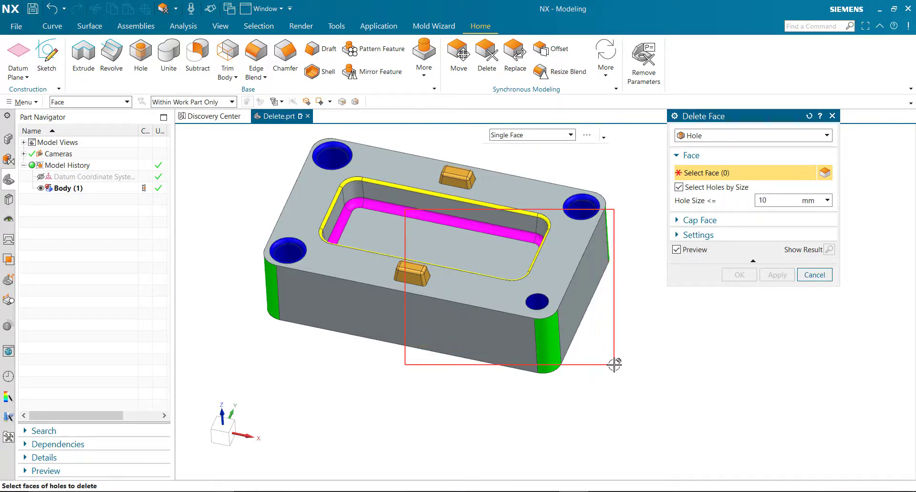
drag(498, 267, 597, 402)
Step: Set the hole size limit to 15 mm, window-select the whole block, apply the hole deletion and close the operation
mouse_move(619, 337)
middle_down()
mouse_move(615, 369)
mouse_move(608, 349)
middle_up()
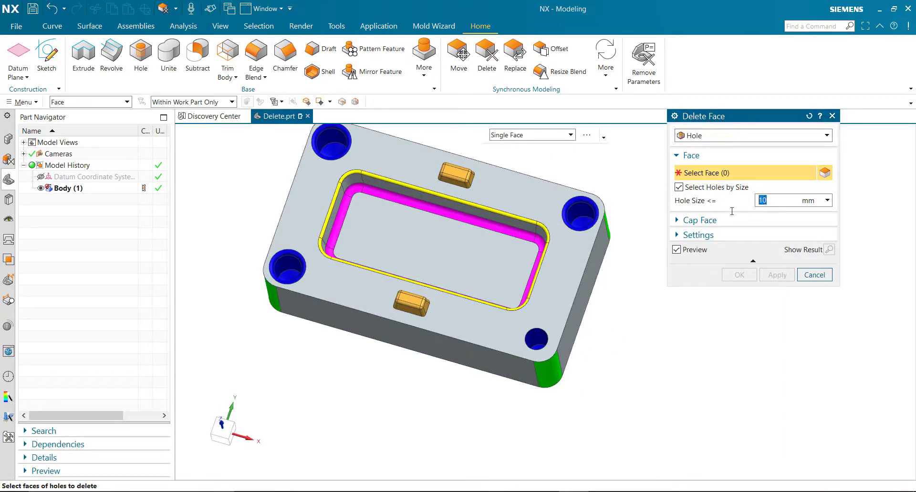
scroll(627, 270, down, 3)
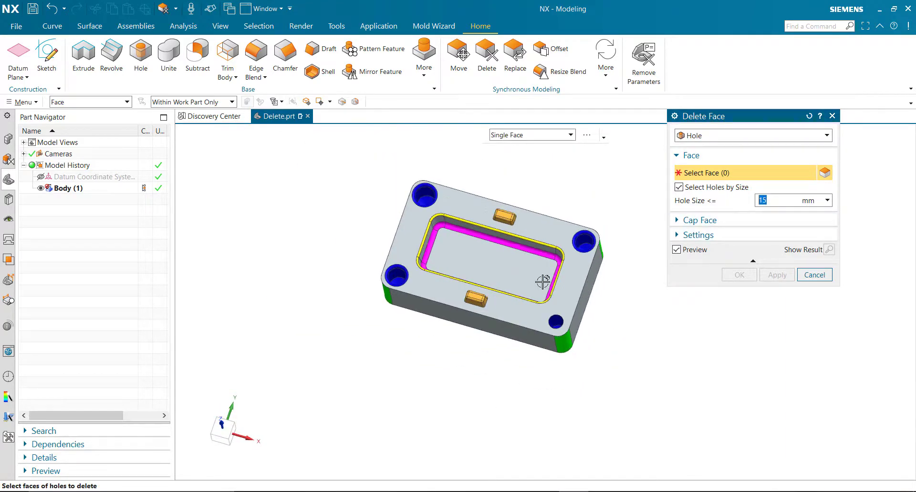
drag(348, 176, 630, 384)
scroll(542, 321, up, 3)
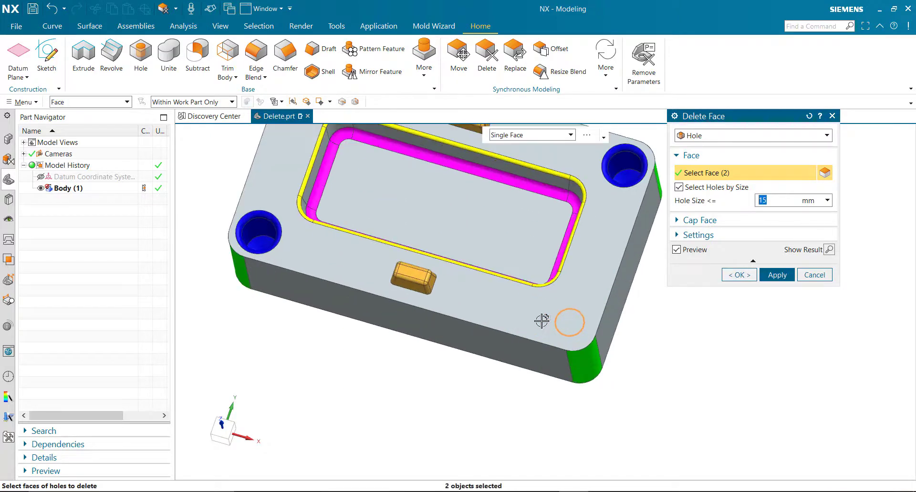
scroll(572, 323, down, 3)
middle_drag(572, 323, 596, 309)
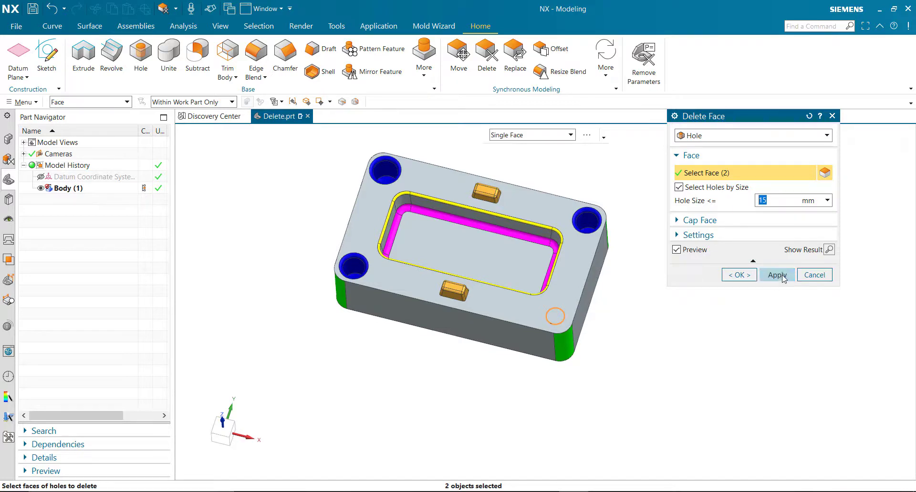
click(778, 274)
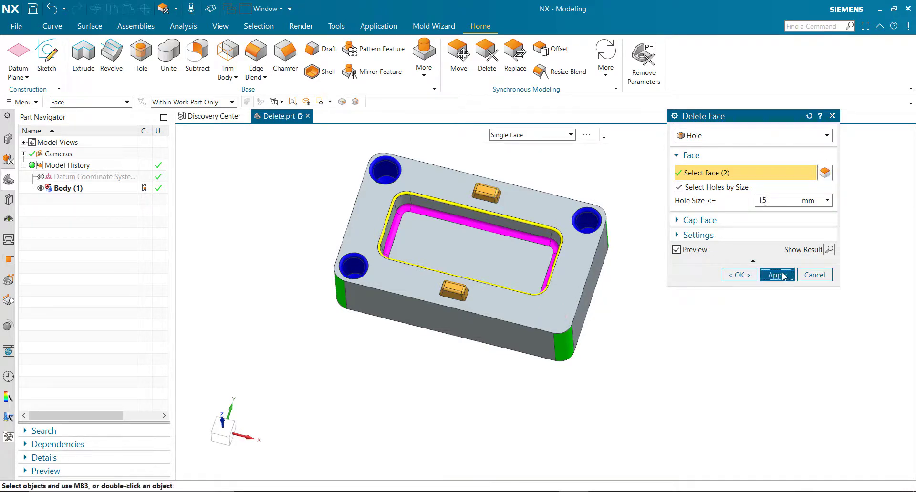
click(814, 275)
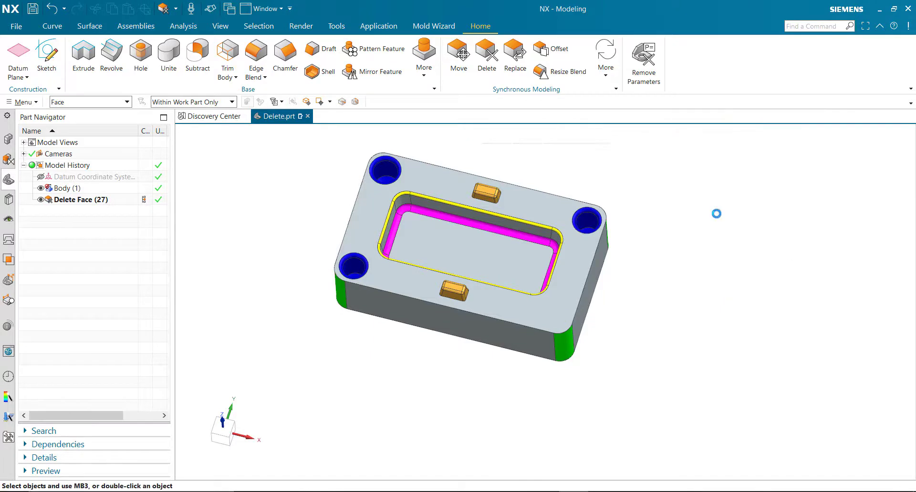
Step: Start another Delete Face operation and set its type to Blend Size
click(487, 54)
click(735, 138)
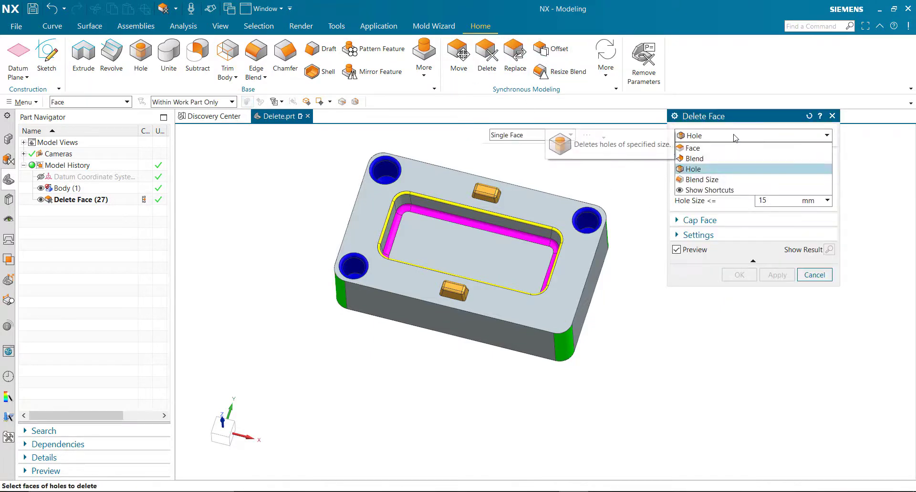
click(719, 182)
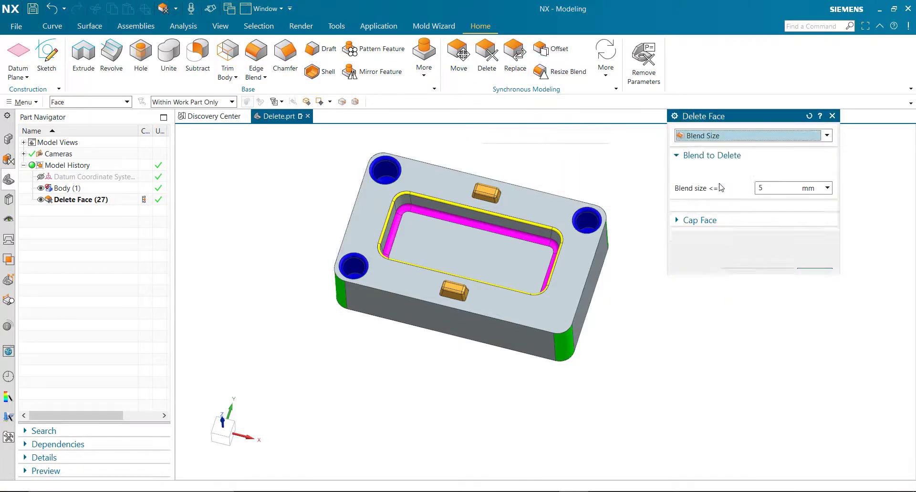
Step: Set the blend size limit to 10 mm and window-select the whole block to pick its qualifying blends
mouse_move(645, 293)
middle_down()
mouse_move(644, 277)
mouse_move(644, 287)
middle_up()
scroll(562, 180, up, 2)
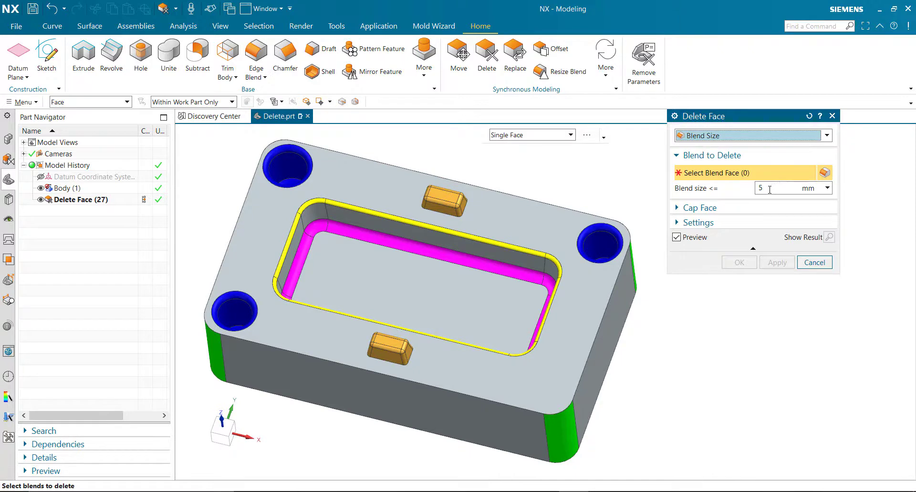
drag(770, 189, 753, 189)
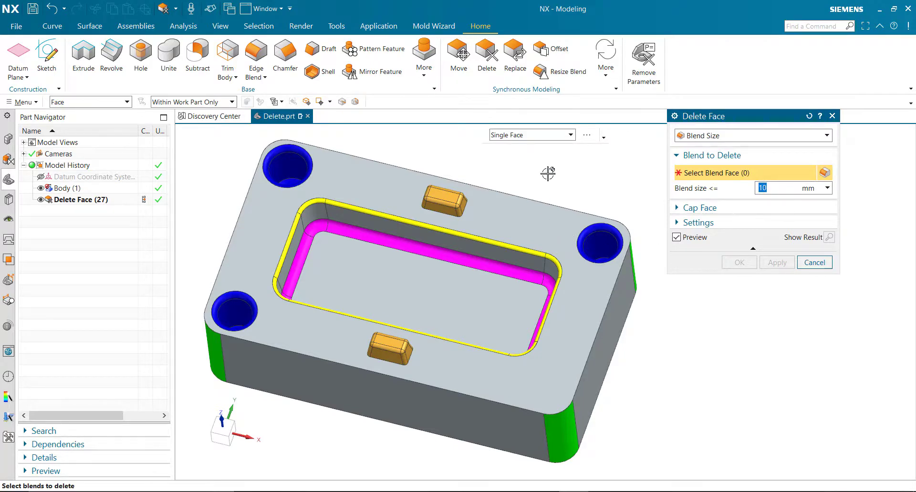
scroll(547, 173, down, 4)
drag(370, 174, 651, 368)
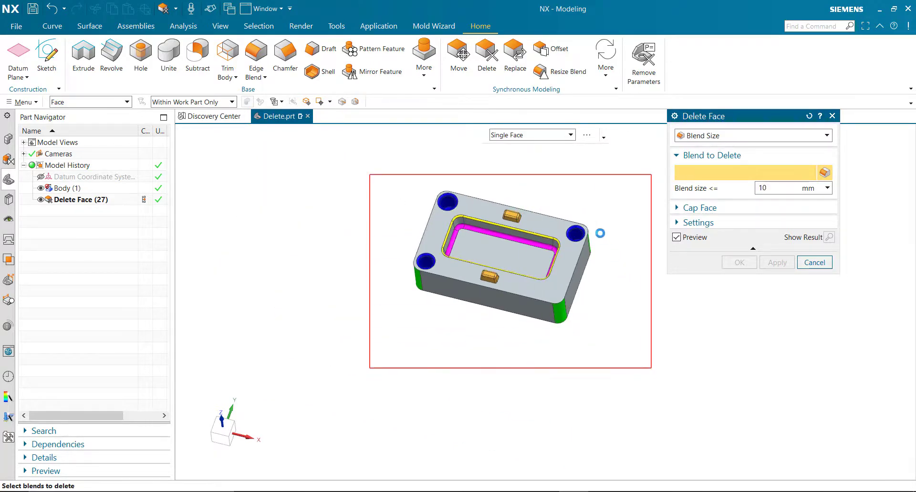
scroll(434, 219, up, 6)
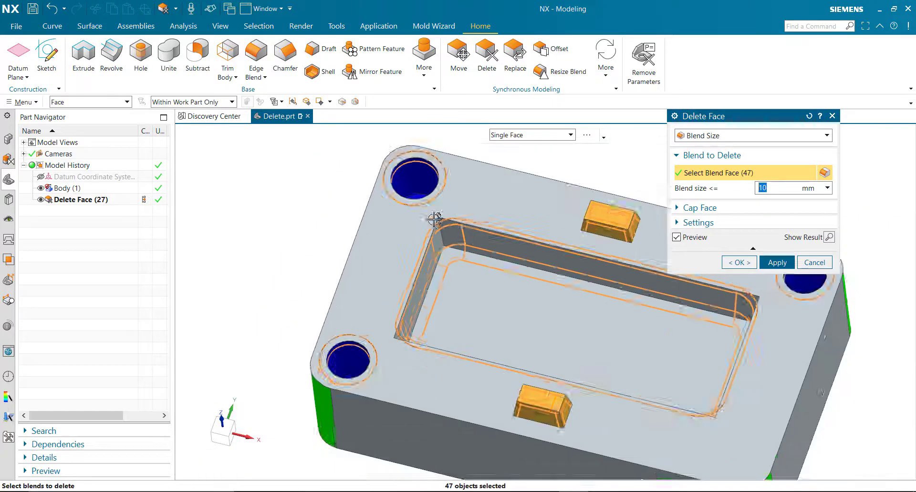
Step: Set the blend size limit to 3 mm and examine which blends around the pocket and holes are picked
scroll(434, 220, down, 2)
middle_drag(549, 315, 545, 231)
scroll(445, 233, up, 3)
scroll(446, 235, down, 4)
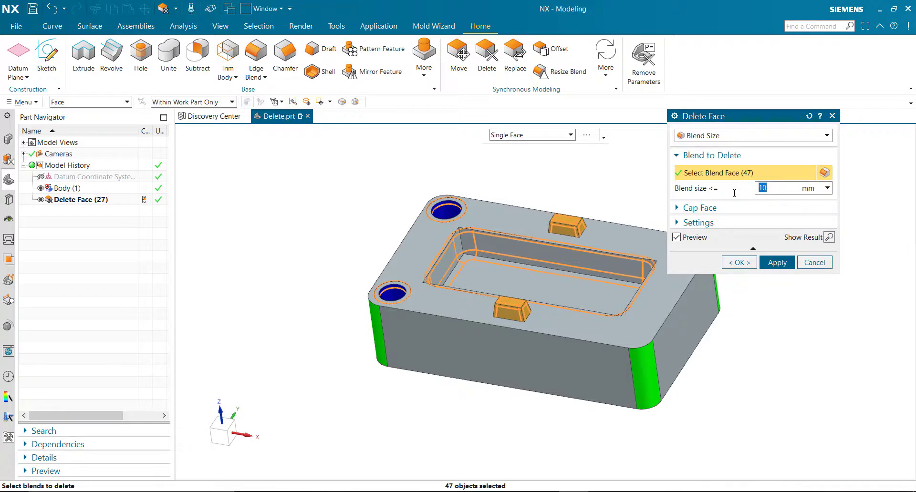
key(Return)
scroll(451, 167, up, 5)
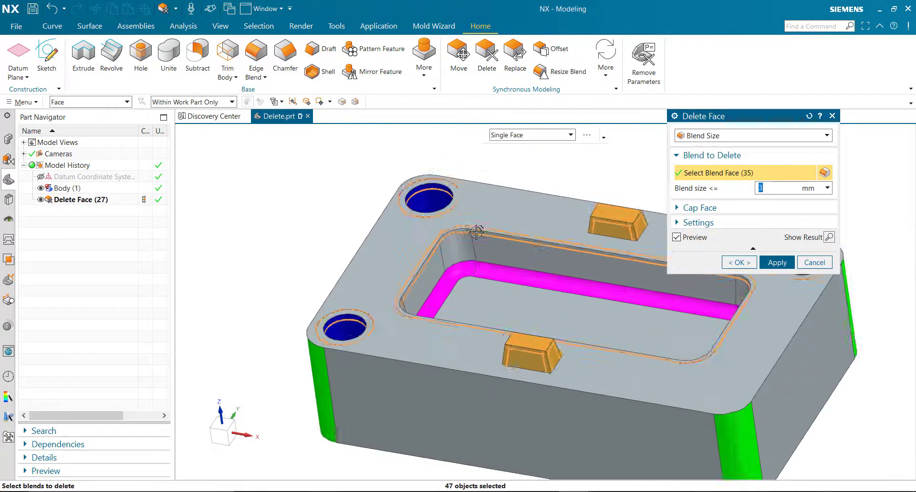
scroll(452, 167, down, 5)
scroll(452, 167, up, 4)
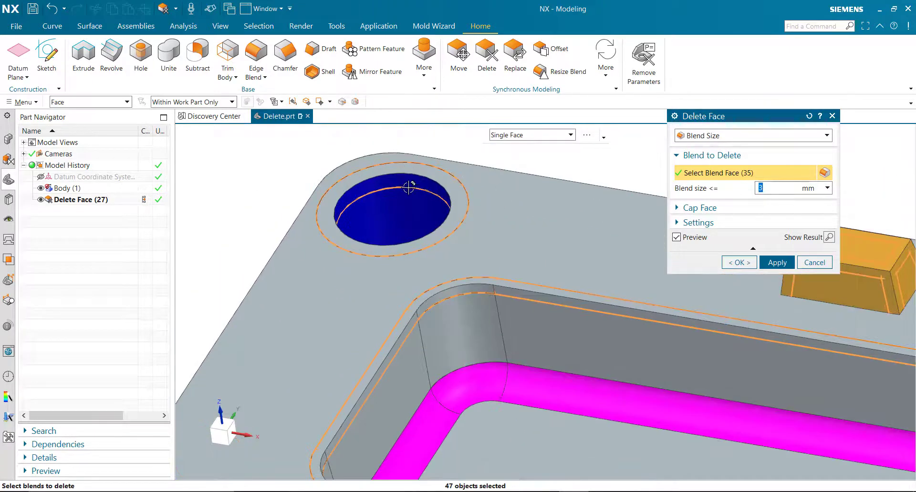
scroll(416, 192, up, 1)
scroll(426, 268, down, 3)
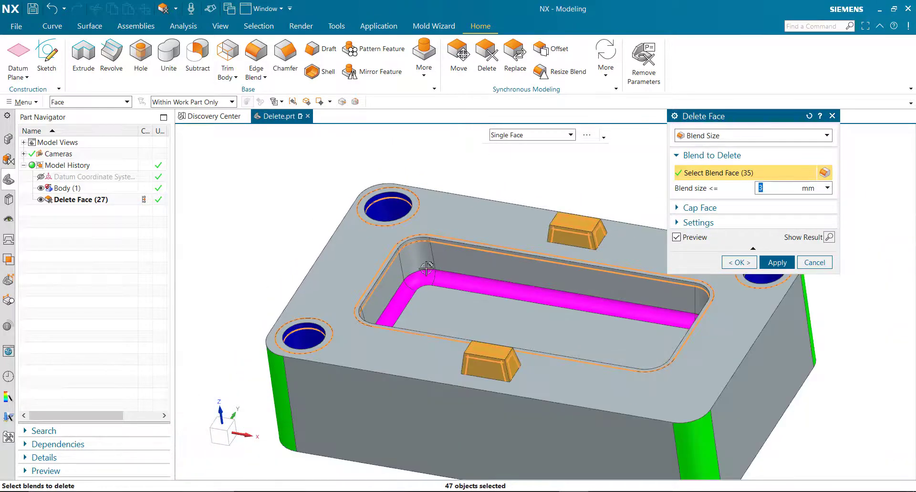
scroll(425, 276, down, 1)
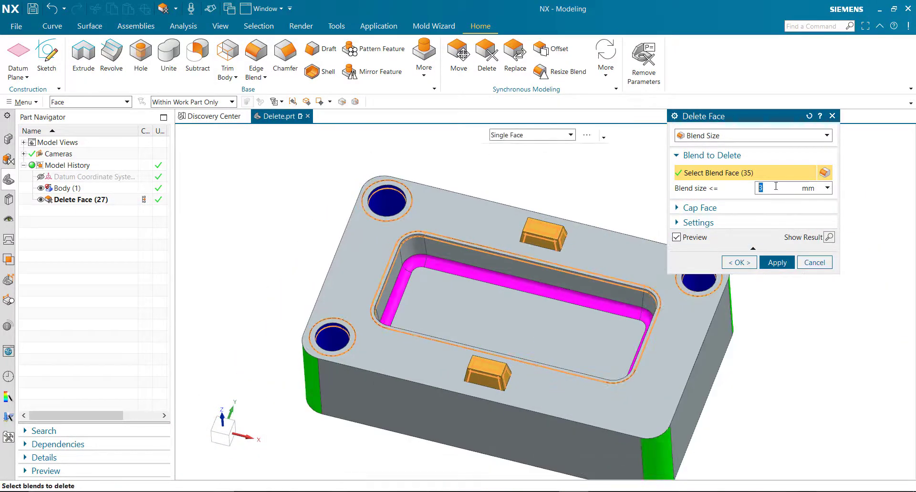
Step: Set the blend size limit to 2 mm, check the picked blends around the pocket rim, and confirm the deletion
text(2)
key(Return)
scroll(425, 249, up, 5)
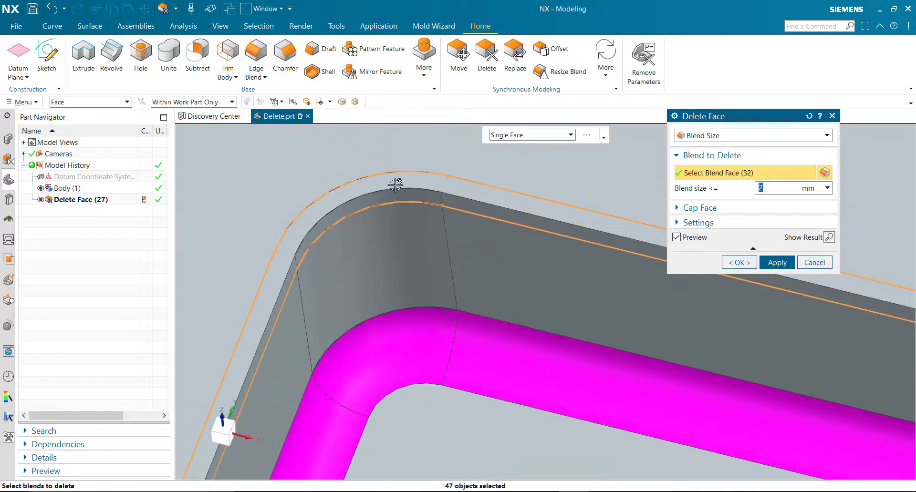
scroll(376, 208, down, 3)
mouse_move(457, 239)
middle_down()
mouse_move(446, 219)
mouse_move(456, 231)
middle_up()
click(738, 263)
Step: Examine the pocket rim, holes and raised tabs on the block from several angles after the blend deletion
scroll(646, 229, down, 3)
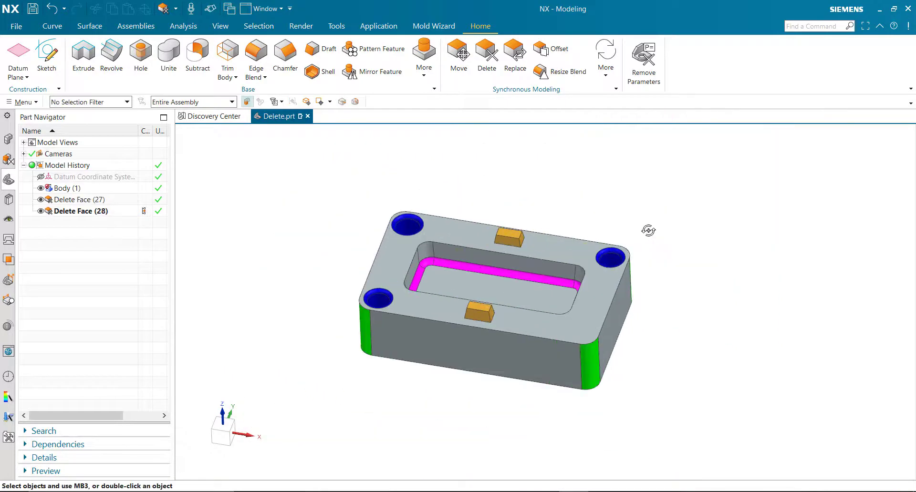
middle_drag(646, 229, 506, 253)
scroll(506, 254, up, 3)
scroll(545, 219, down, 3)
middle_drag(546, 219, 460, 248)
scroll(593, 217, up, 5)
scroll(592, 217, down, 3)
scroll(565, 248, down, 3)
scroll(460, 248, up, 3)
scroll(624, 235, down, 3)
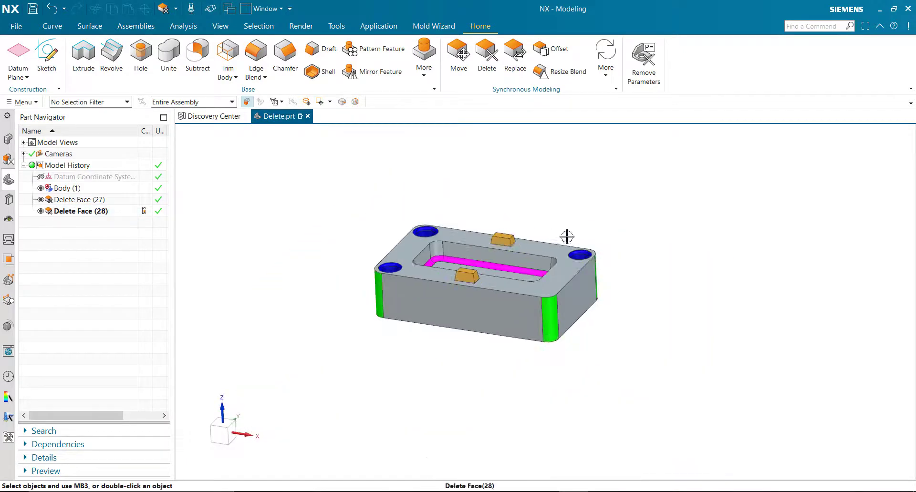
middle_drag(623, 235, 553, 216)
scroll(553, 204, up, 4)
scroll(553, 204, down, 2)
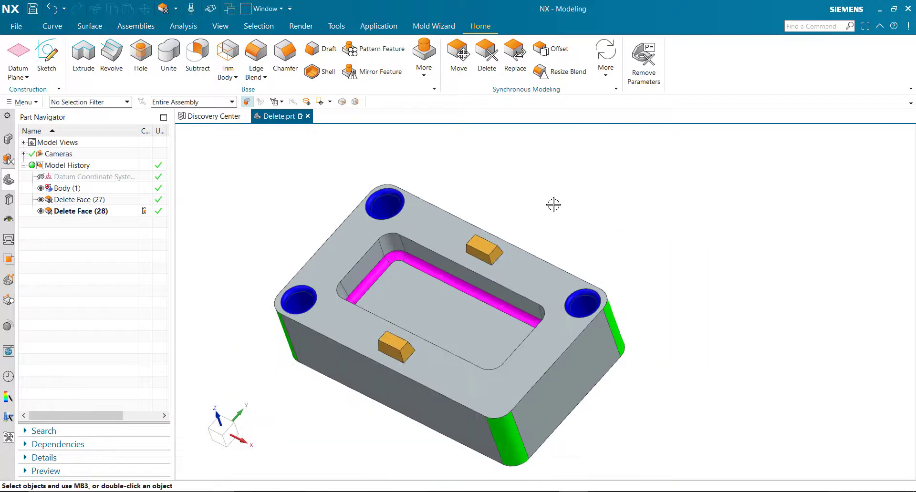